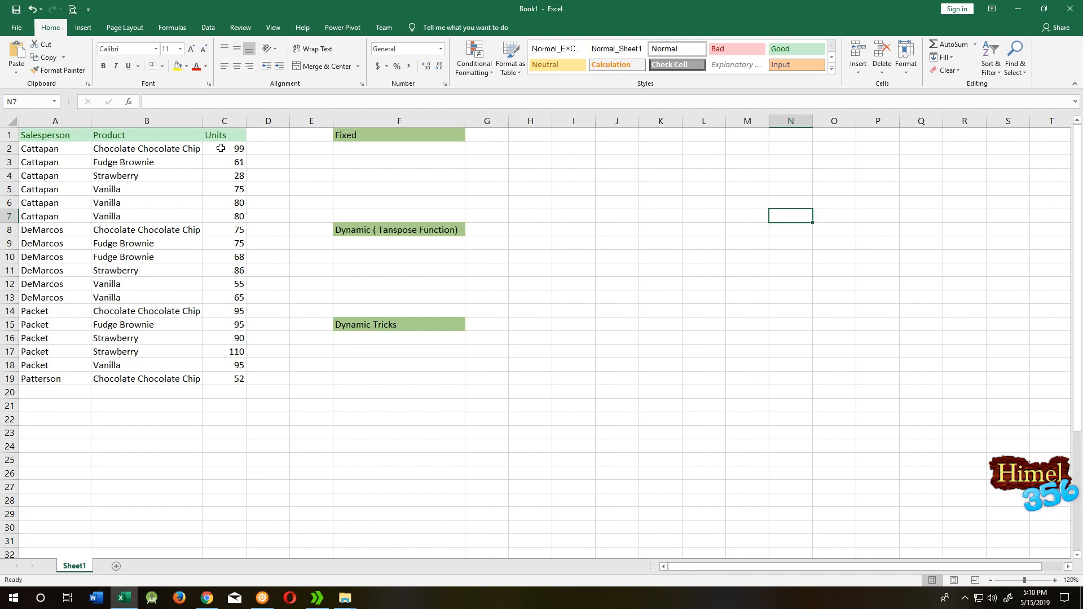
Review the sales data and the Fixed, Dynamic and Dynamic Tricks target areas
drag(221, 149, 224, 326)
mouse_move(43, 230)
mouse_down()
mouse_move(161, 243)
mouse_move(239, 230)
mouse_up()
click(174, 230)
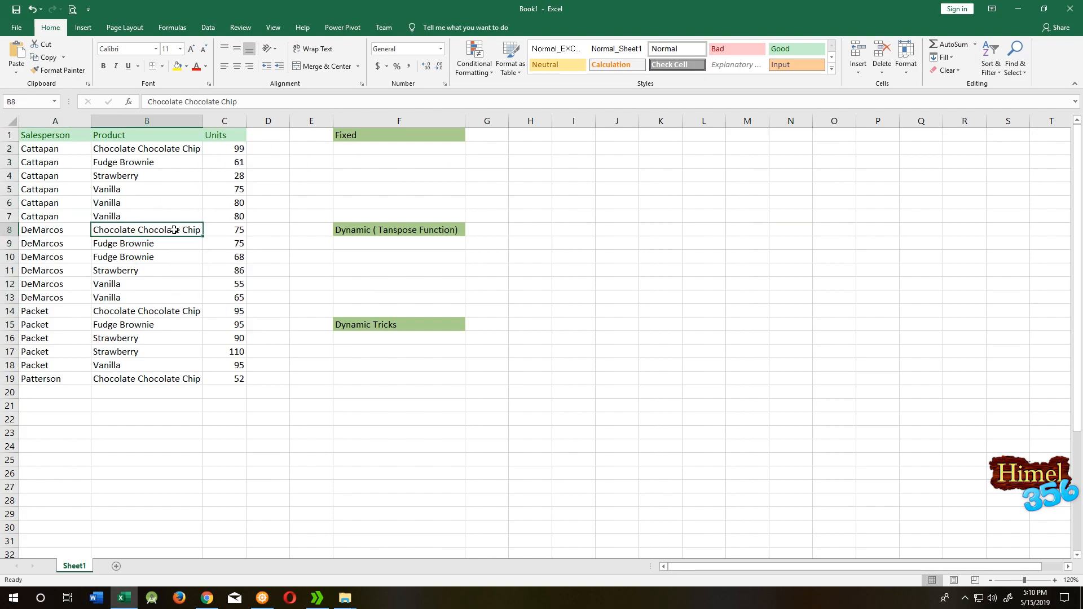
click(356, 153)
click(360, 244)
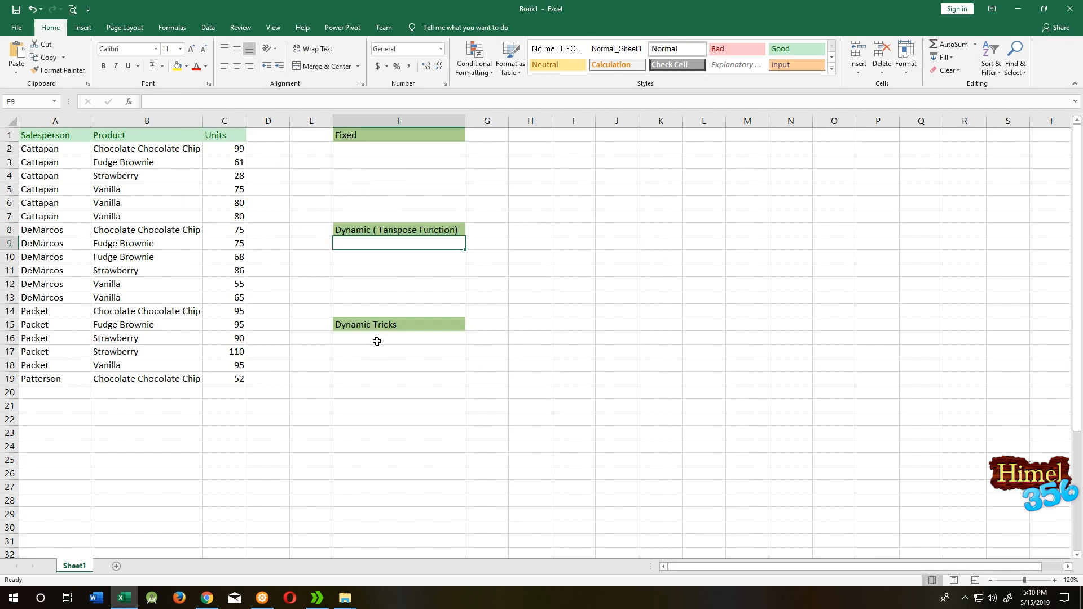
click(376, 341)
Copy A1:C19 and paste it transposed at F2 under the Fixed heading
drag(47, 135, 226, 372)
key(ctrl+c)
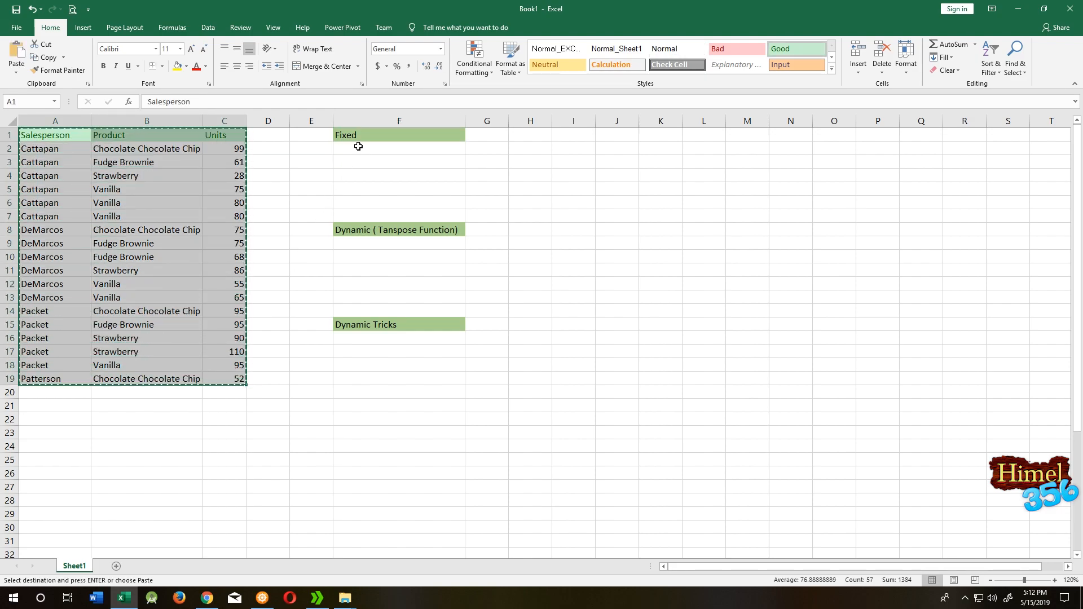
click(358, 147)
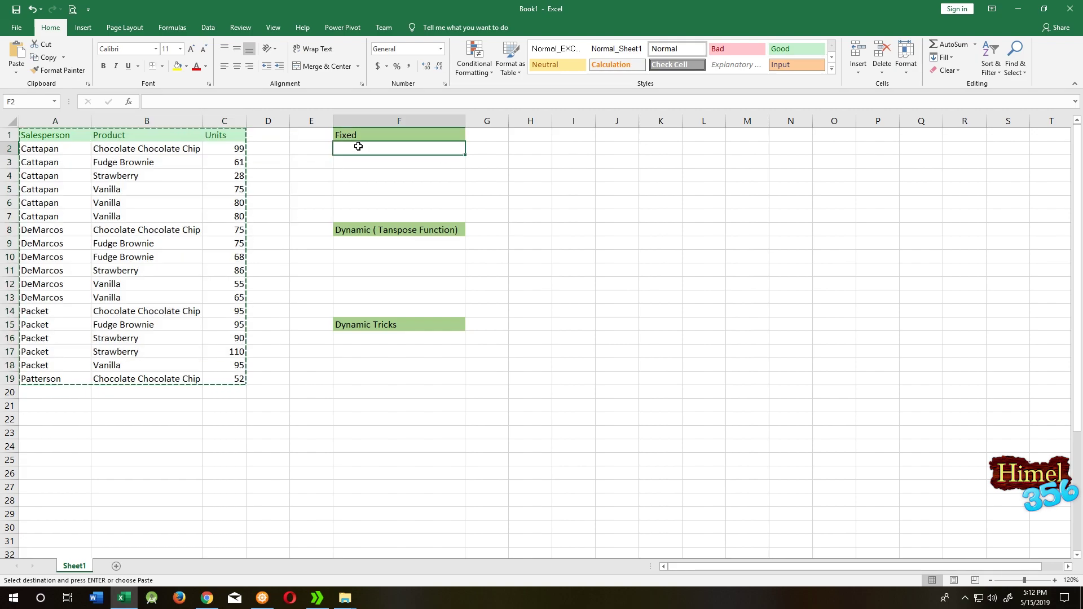
click(17, 70)
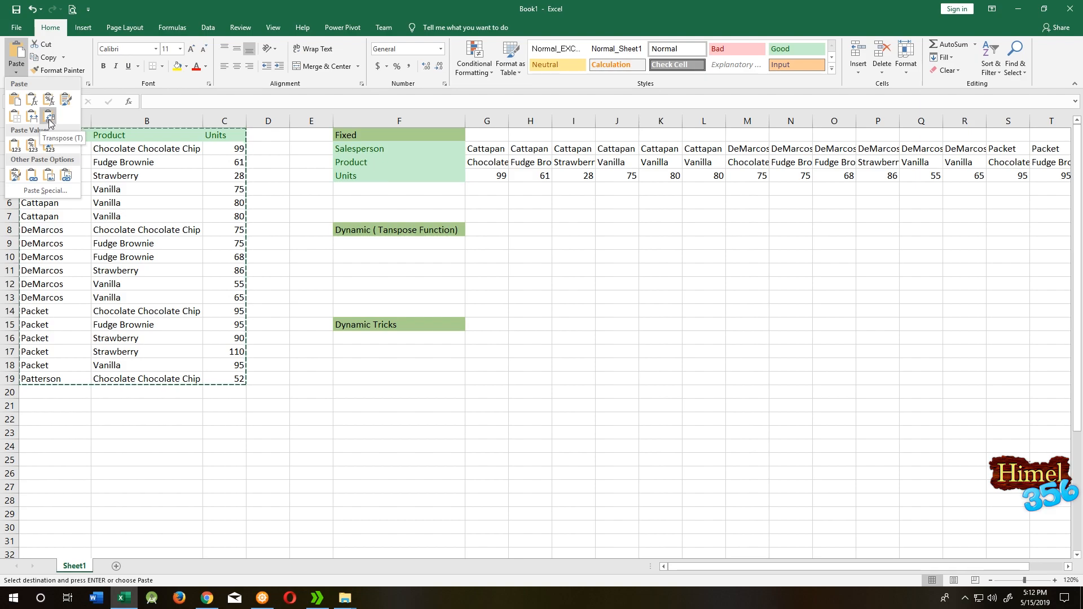
click(48, 120)
click(529, 190)
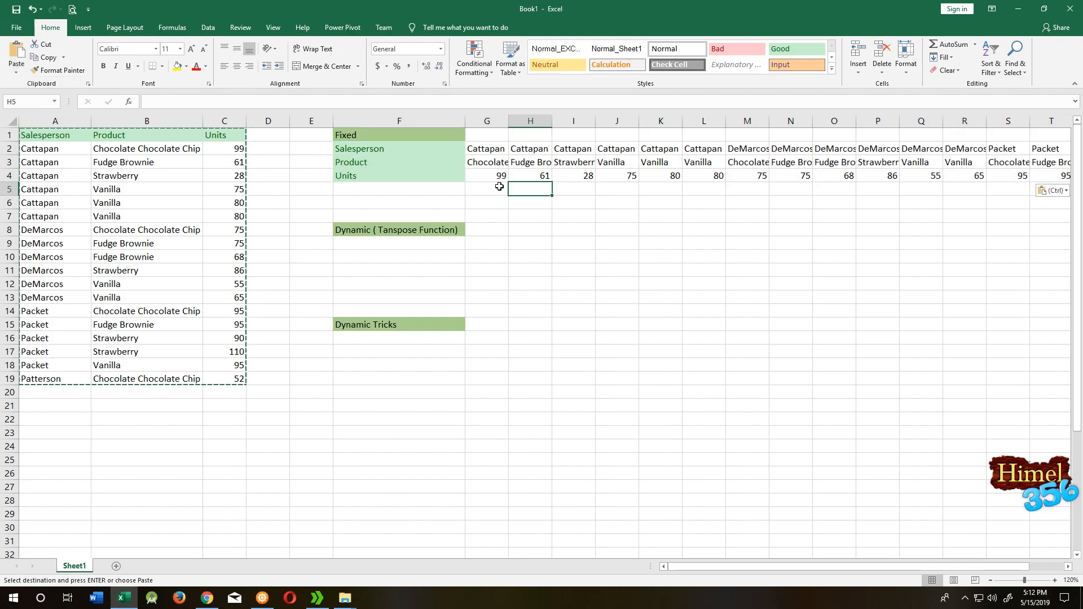
Change C2 to 98 and confirm the fixed copy in G4 still shows 99
click(497, 177)
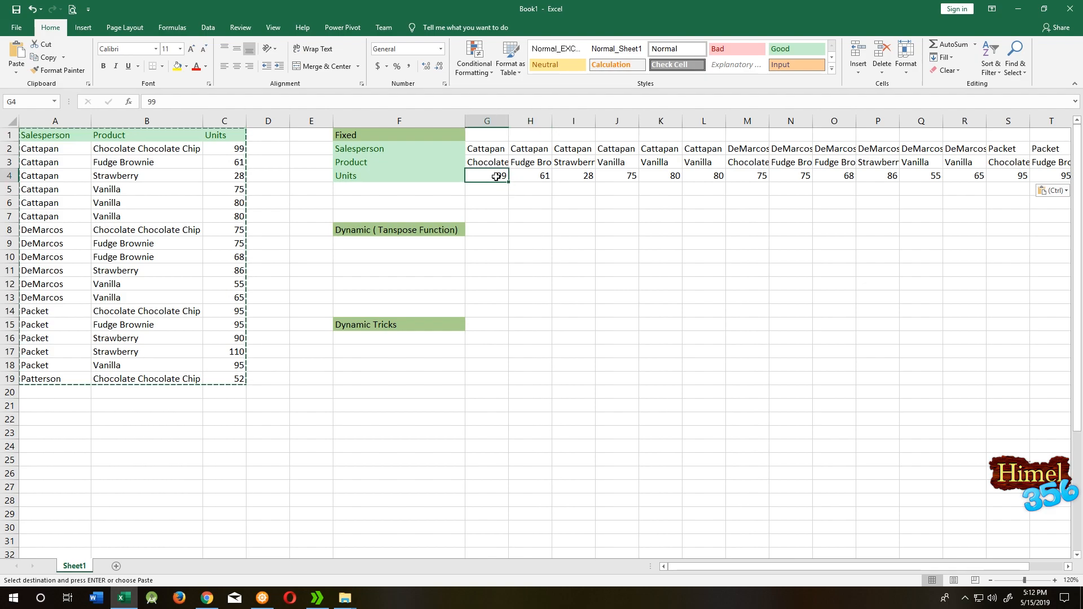
click(232, 149)
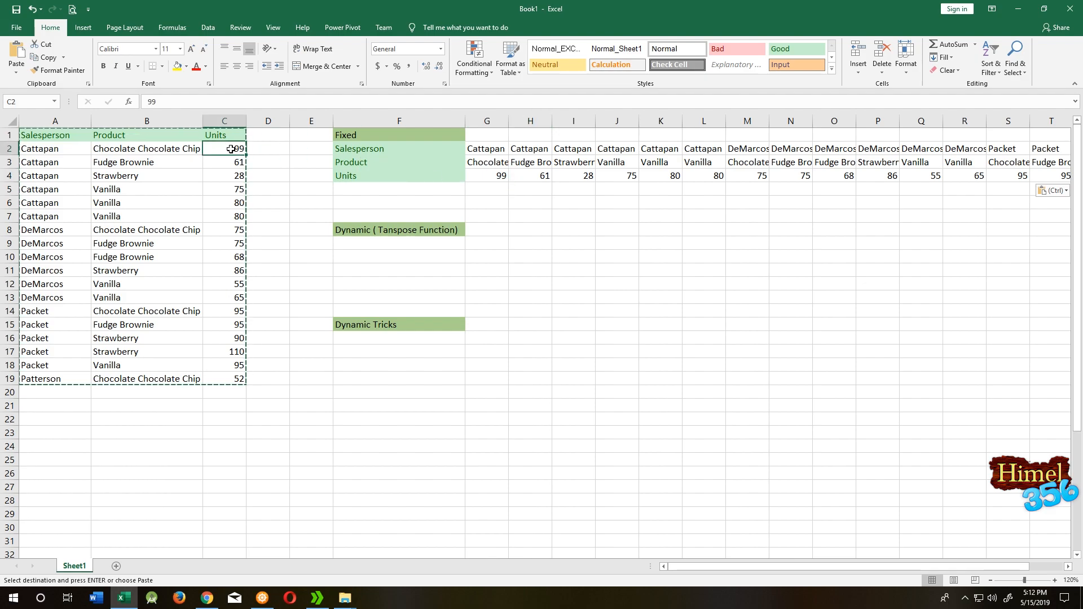
text(98)
key(Return)
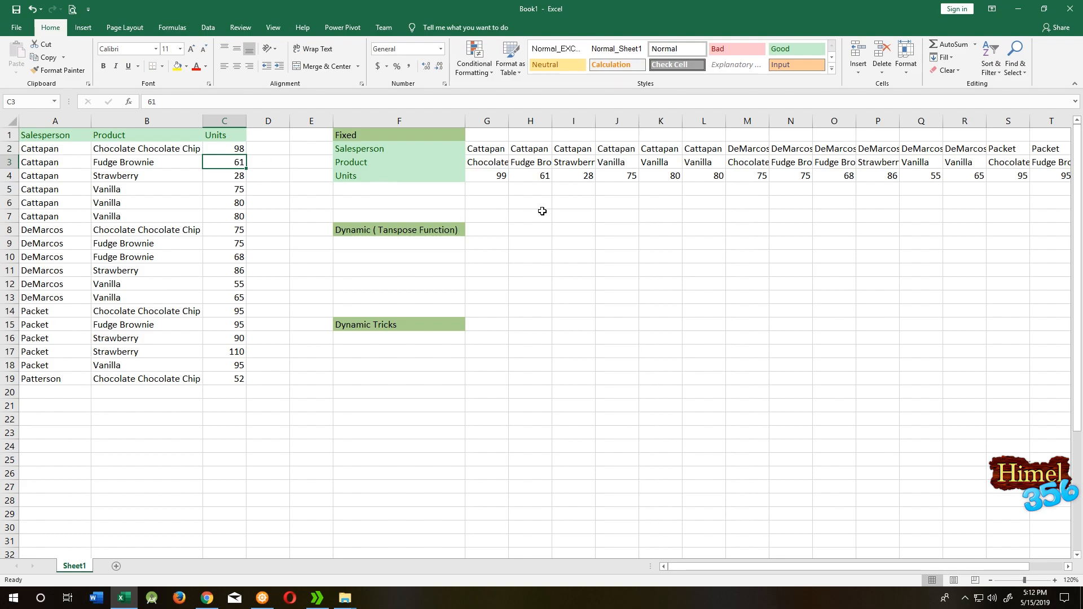
click(495, 177)
click(406, 245)
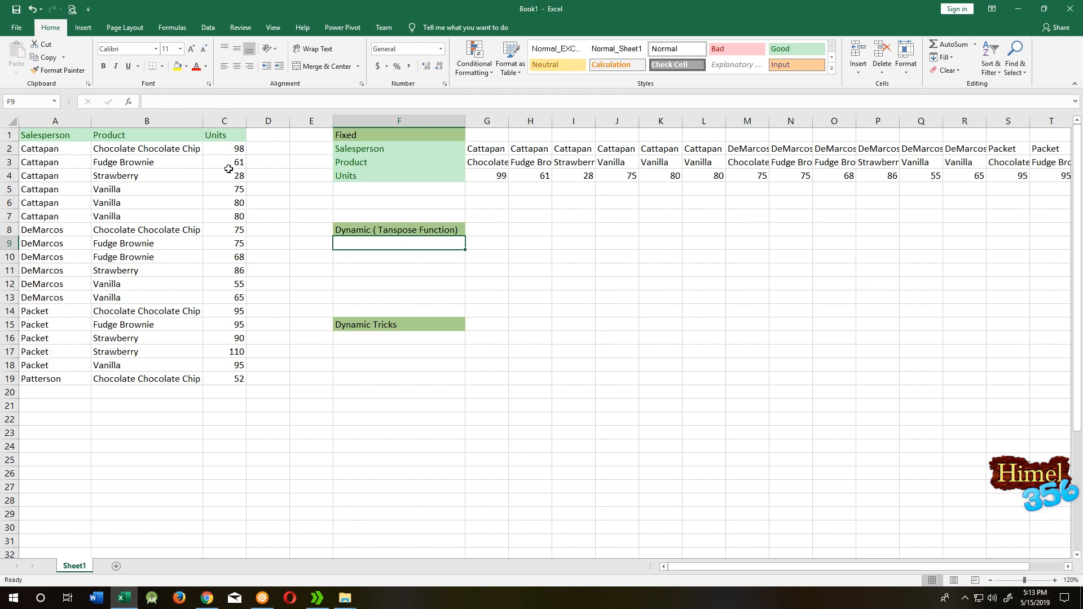
Enter =TRANSPOSE(A1:C19) as an array formula across F9:T11 under Dynamic
click(75, 137)
drag(75, 138, 196, 387)
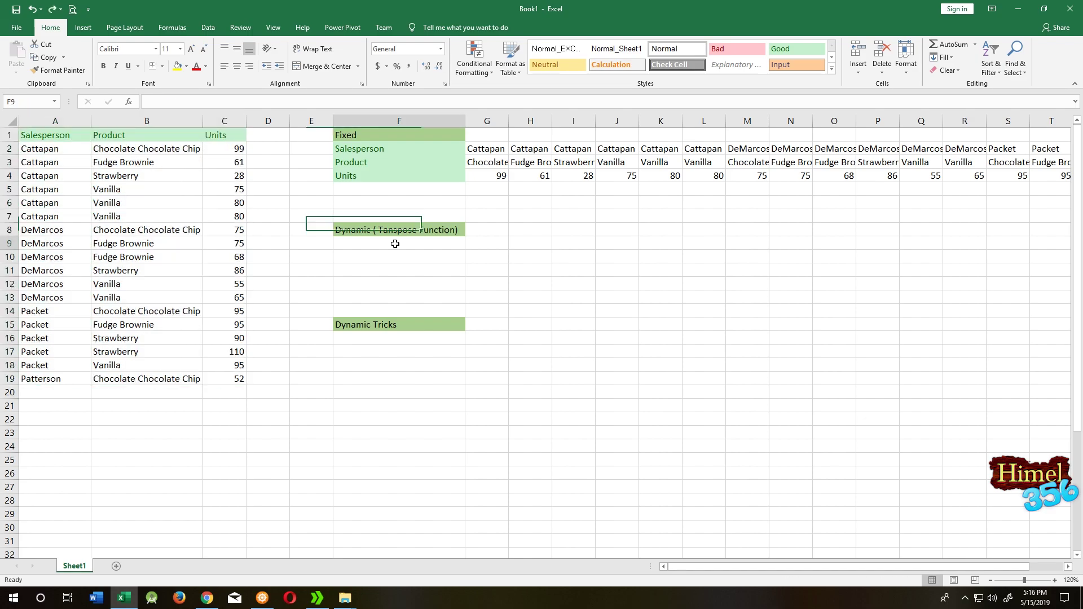
click(395, 244)
mouse_move(454, 248)
mouse_down()
mouse_move(1034, 276)
mouse_move(702, 274)
mouse_up()
scroll(542, 338, left, 5)
text(=TRA)
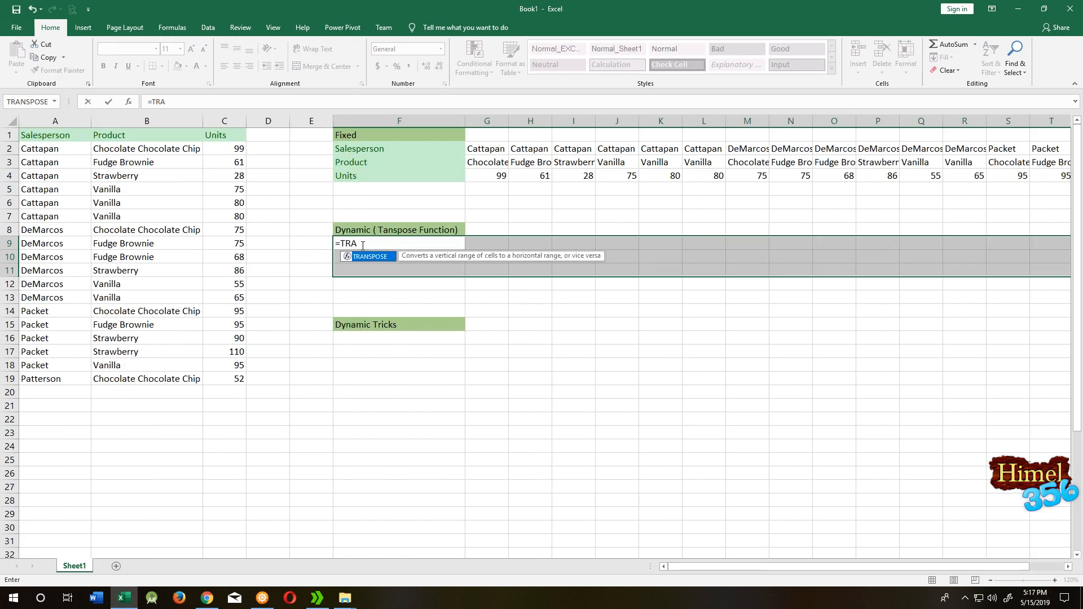
key(Tab)
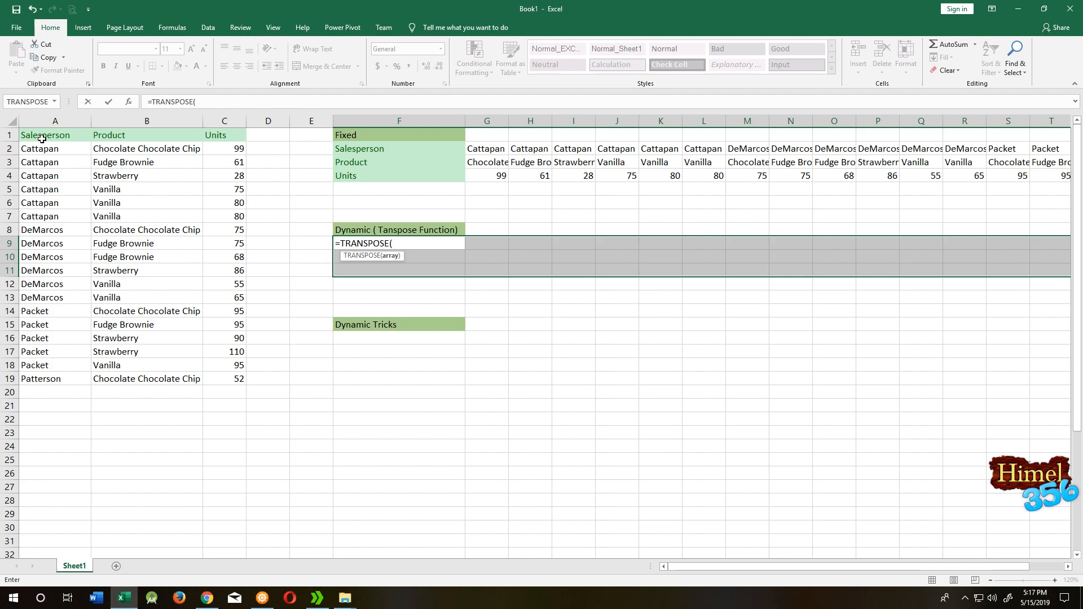
drag(43, 136, 219, 384)
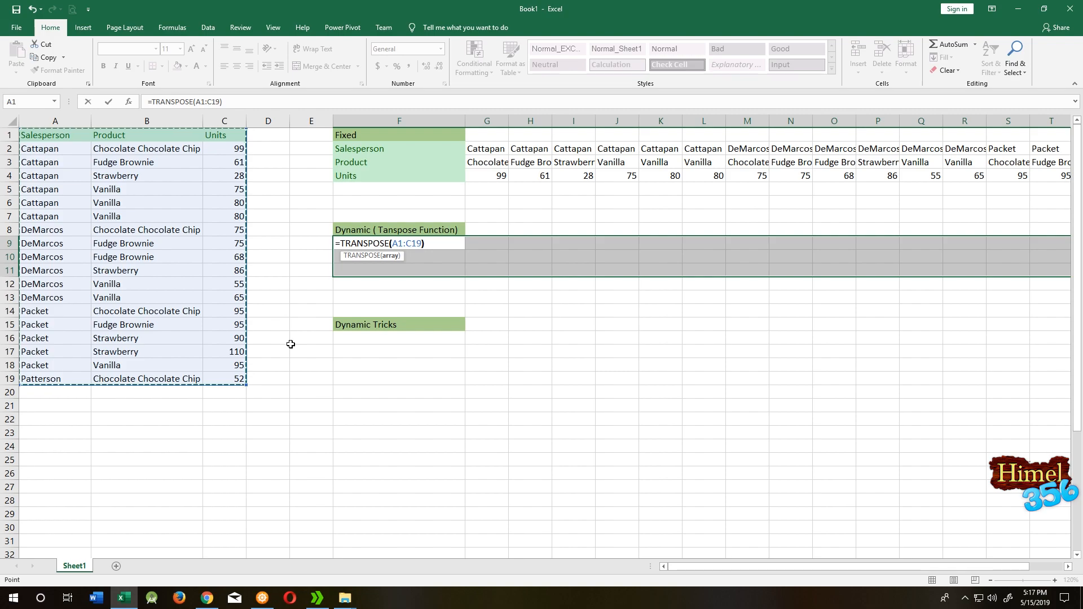
text())
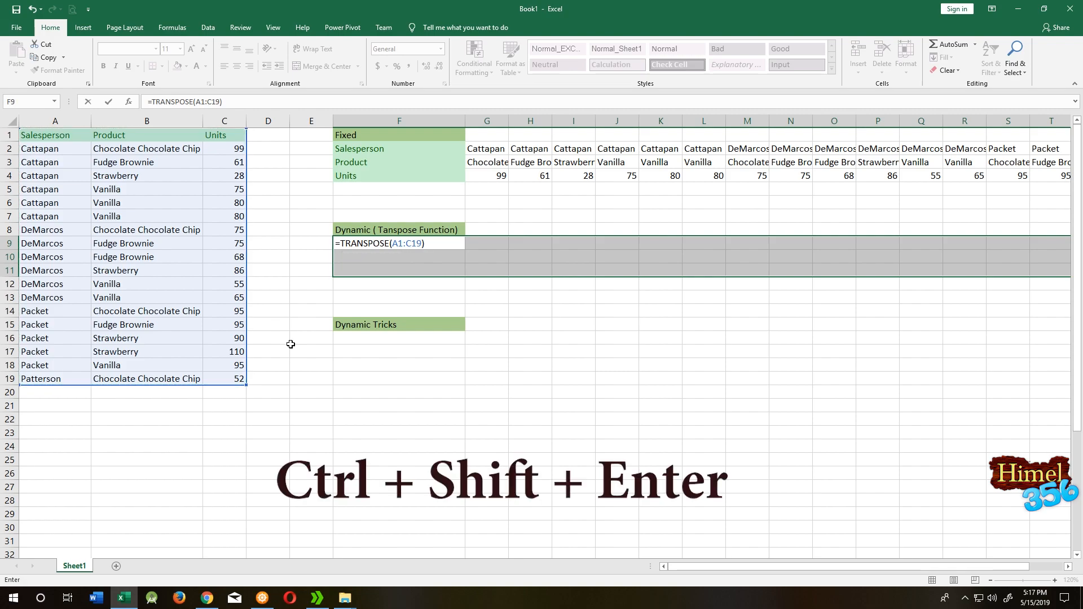
key(ctrl+shift+Return)
Change C2 to 101 and confirm the TRANSPOSE block updates while Fixed stays 99
click(500, 269)
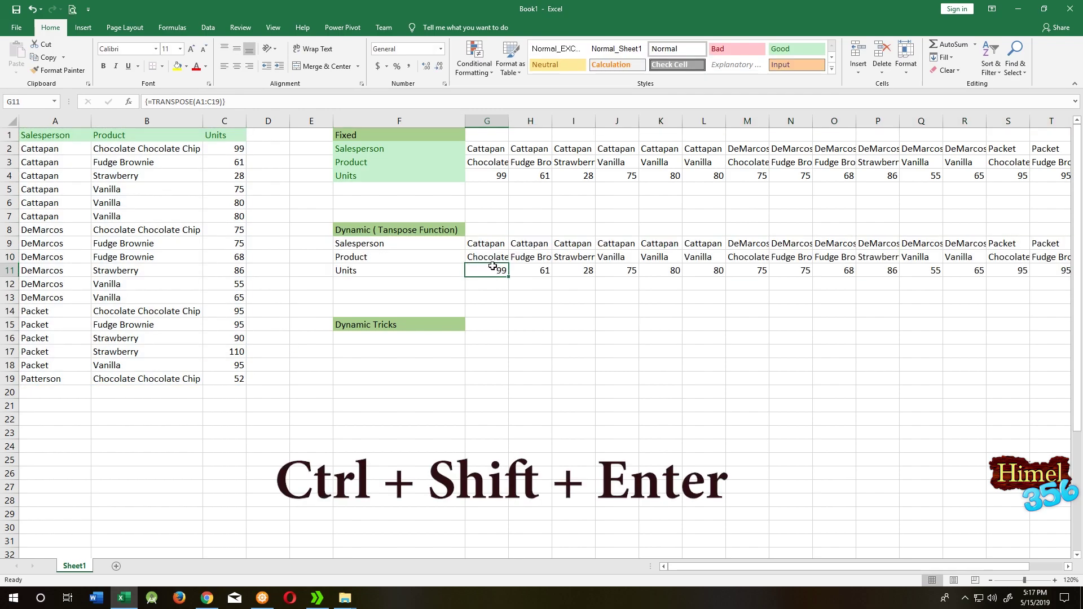
click(488, 176)
click(487, 270)
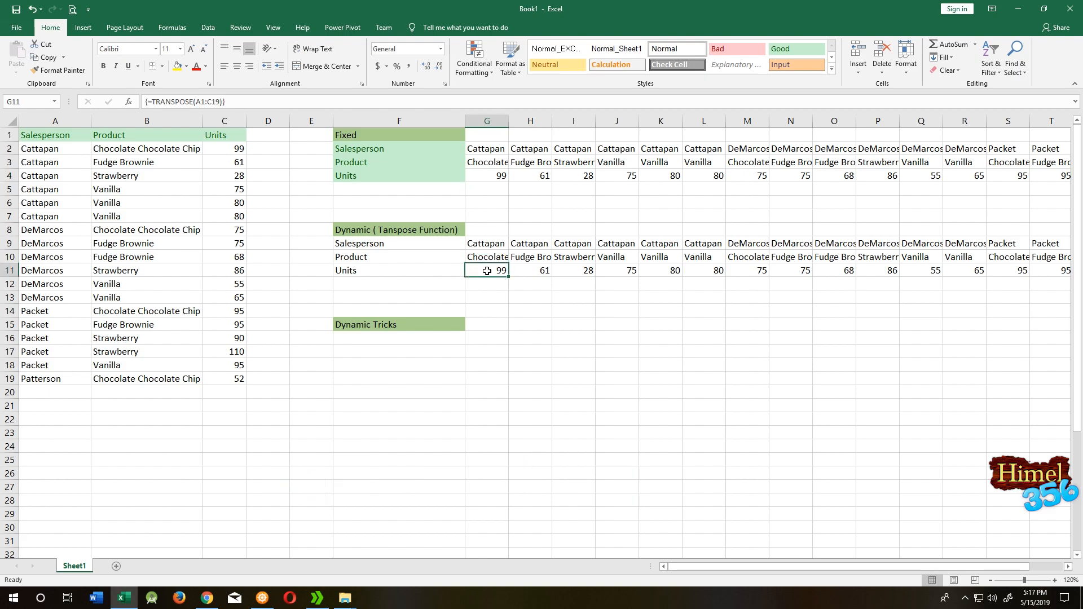
click(231, 149)
text(1)
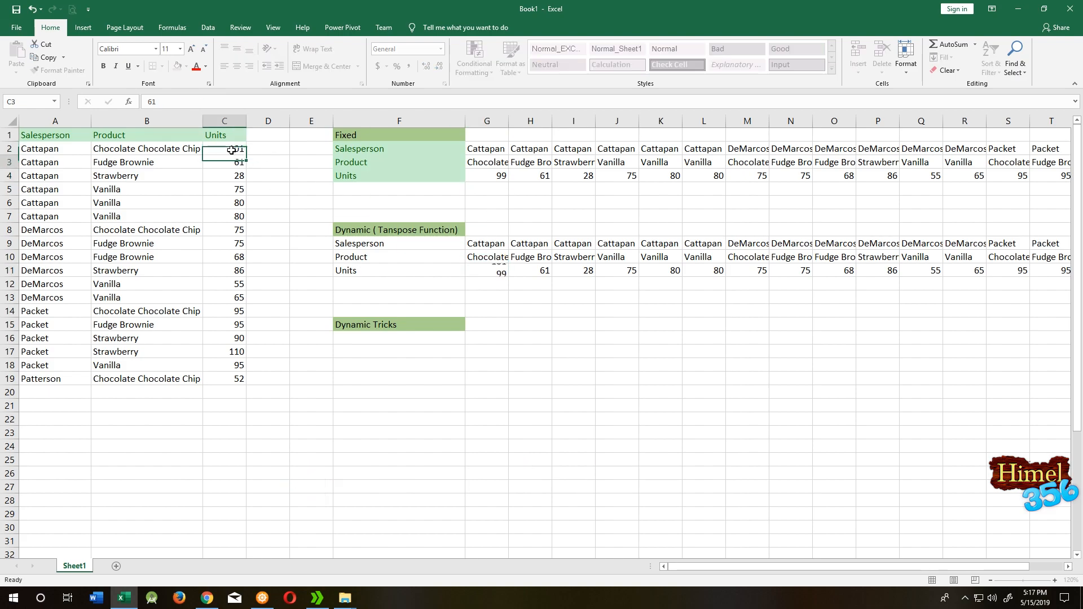
text(01)
key(Return)
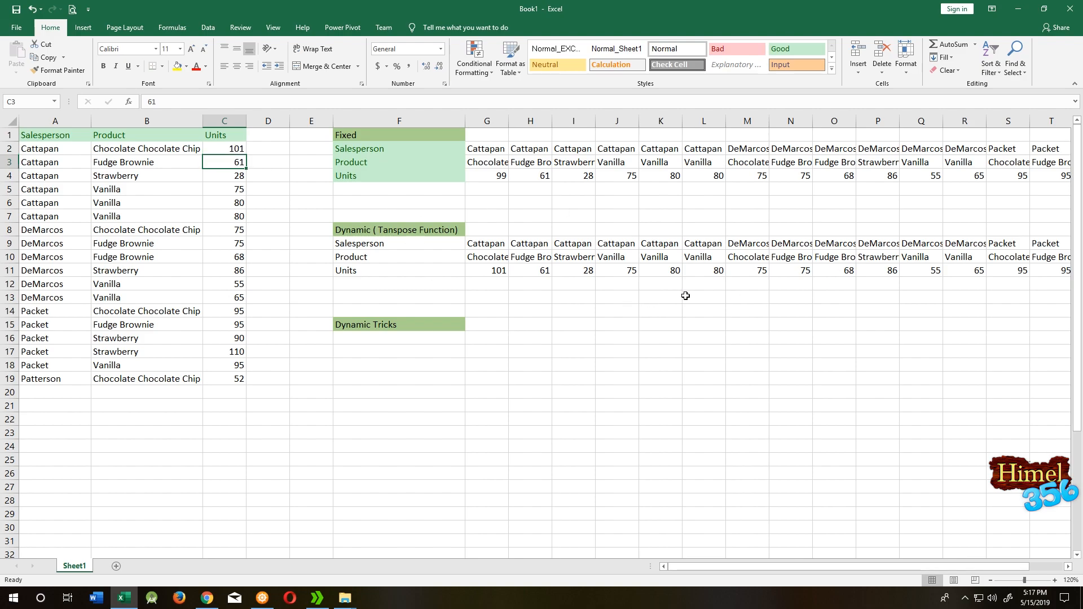
drag(356, 243, 1020, 269)
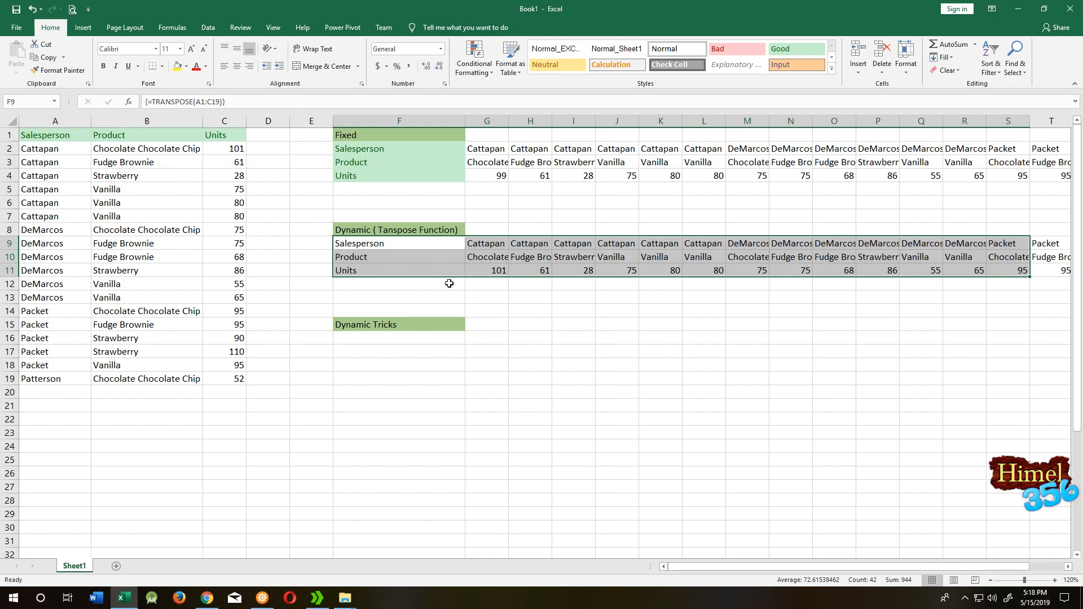
Re-enter the array over a range including row 12 of #N/A and try deleting I12
click(374, 243)
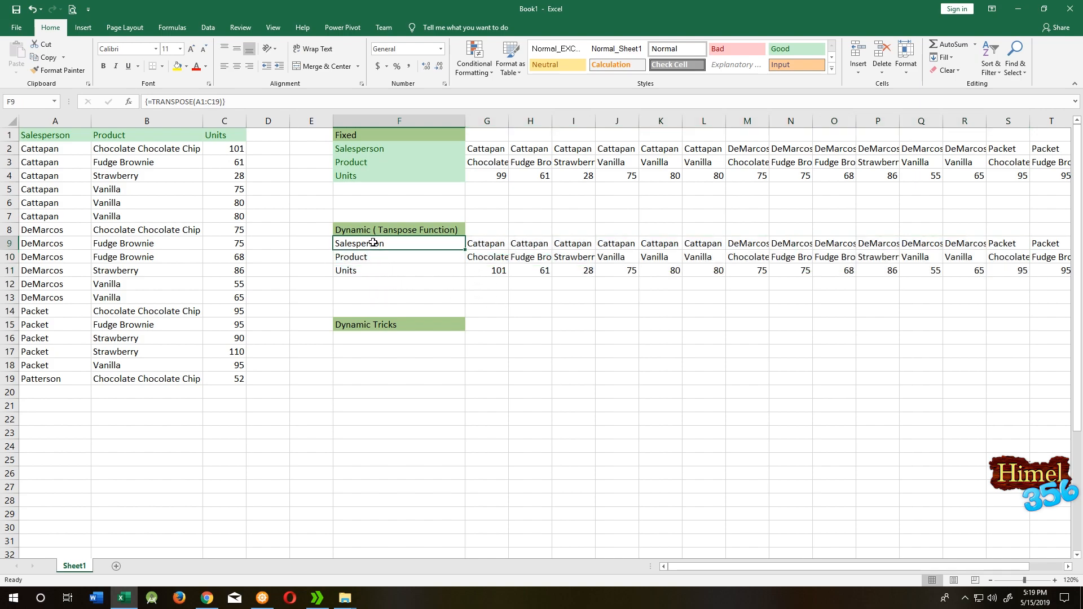
key(ctrl+z)
drag(398, 284, 723, 284)
click(747, 283)
click(531, 283)
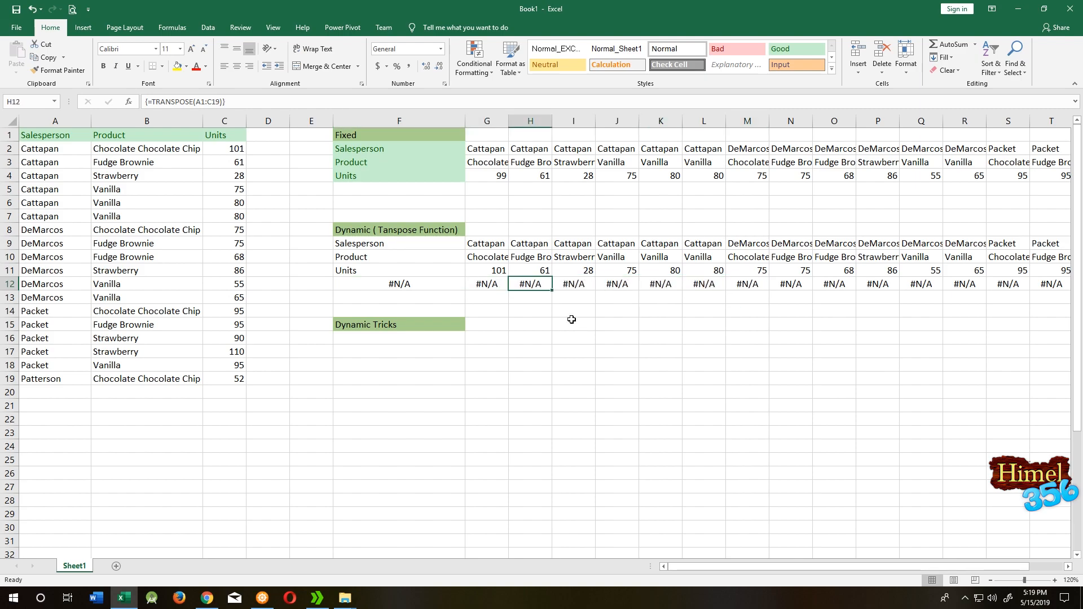
click(567, 285)
key(Delete)
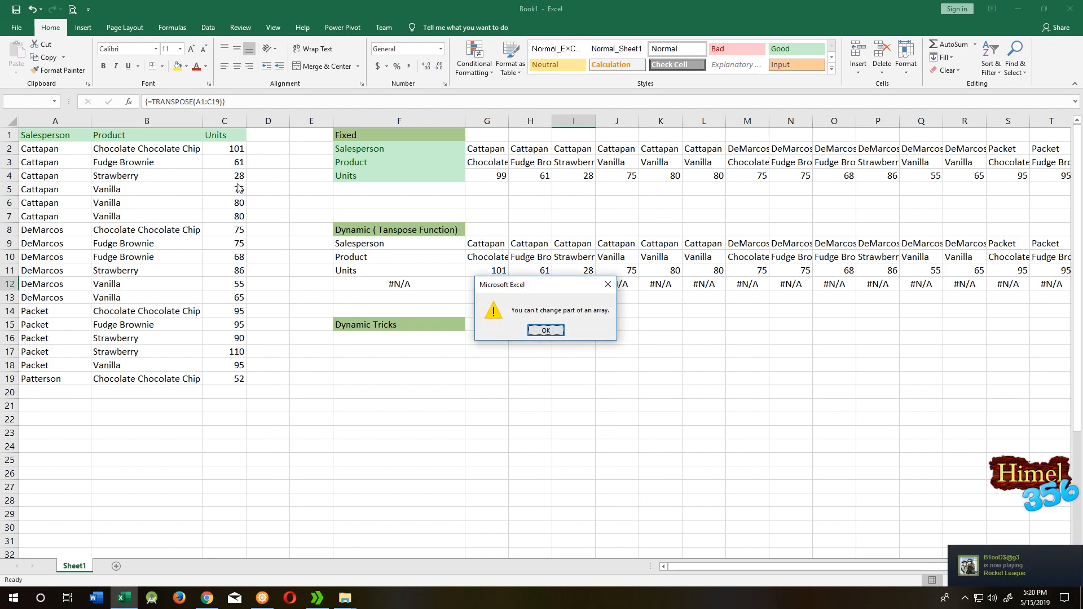
click(546, 330)
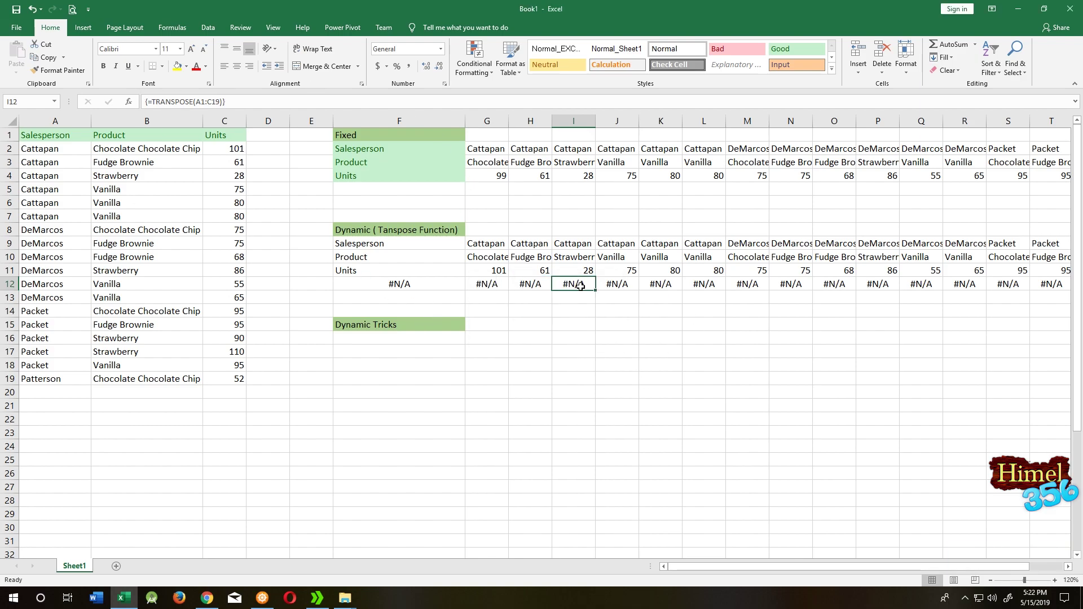
Inspect the remaining #N/A cells in row 12 of the locked array
click(487, 283)
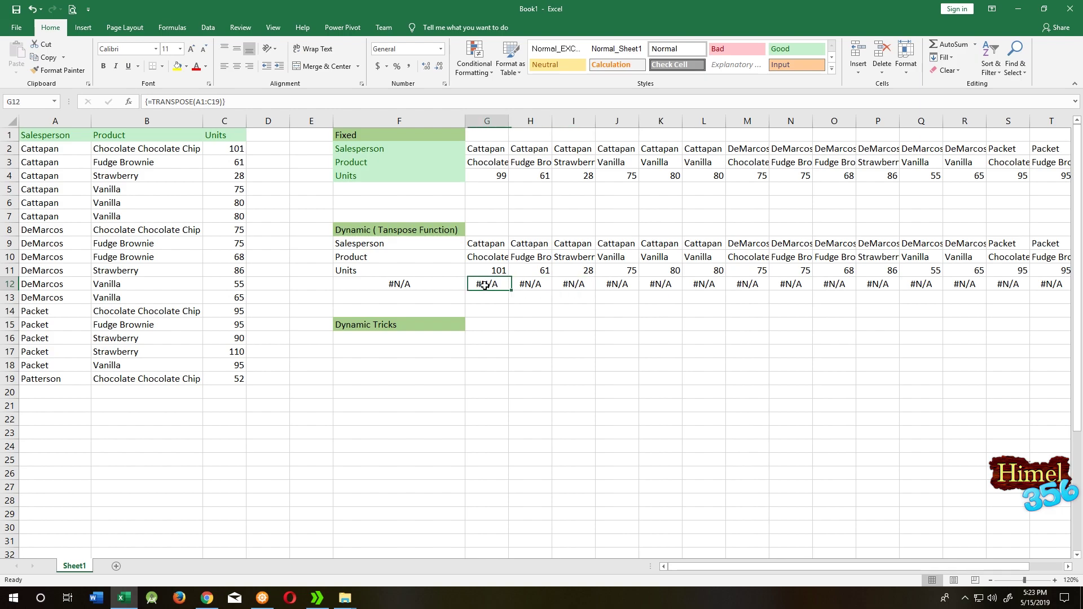
click(558, 285)
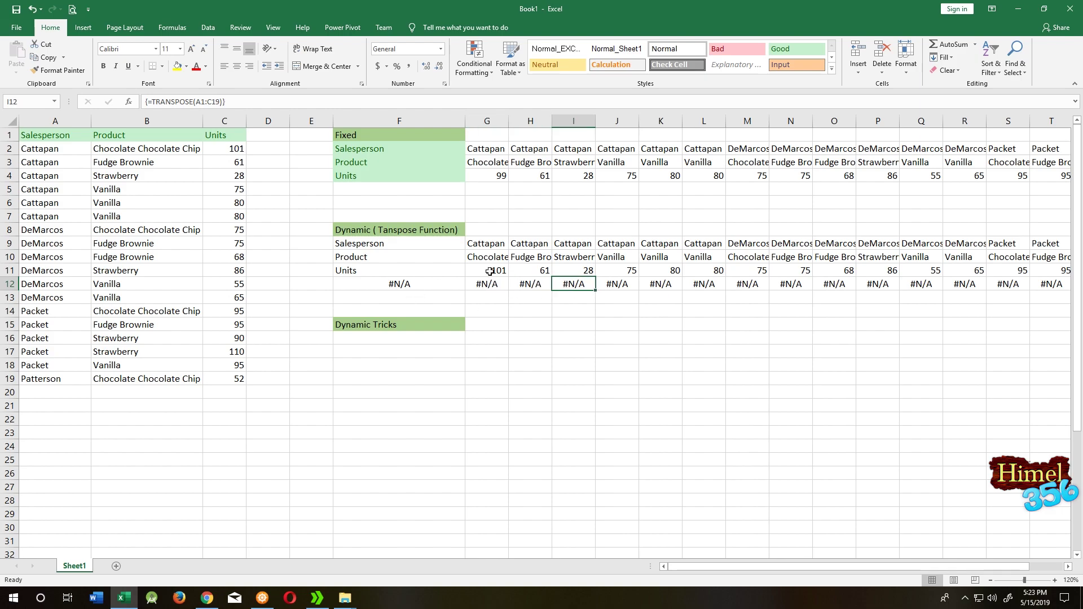
click(531, 284)
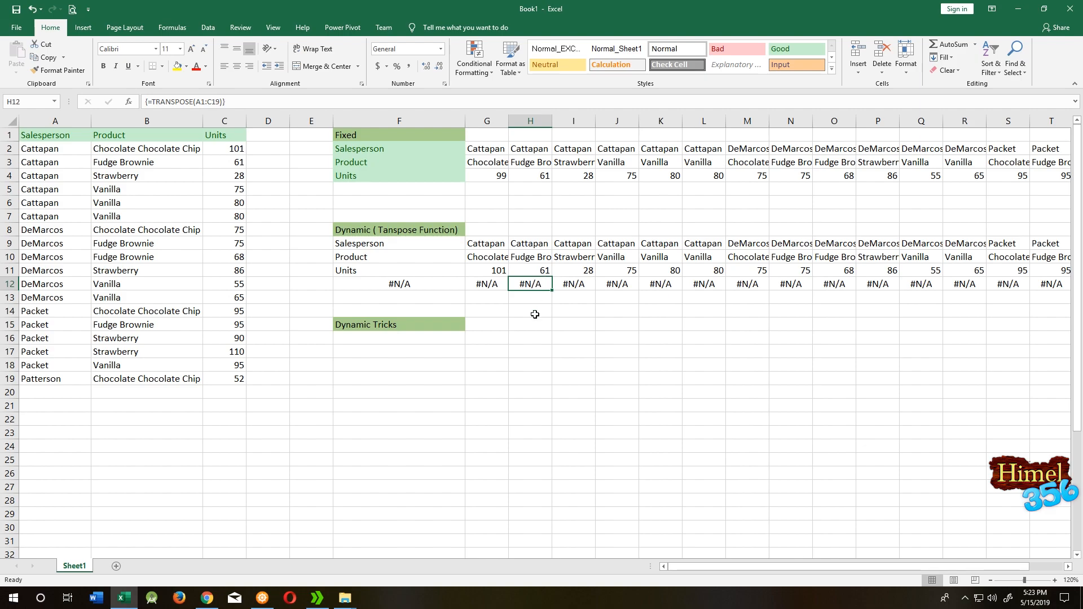
click(399, 337)
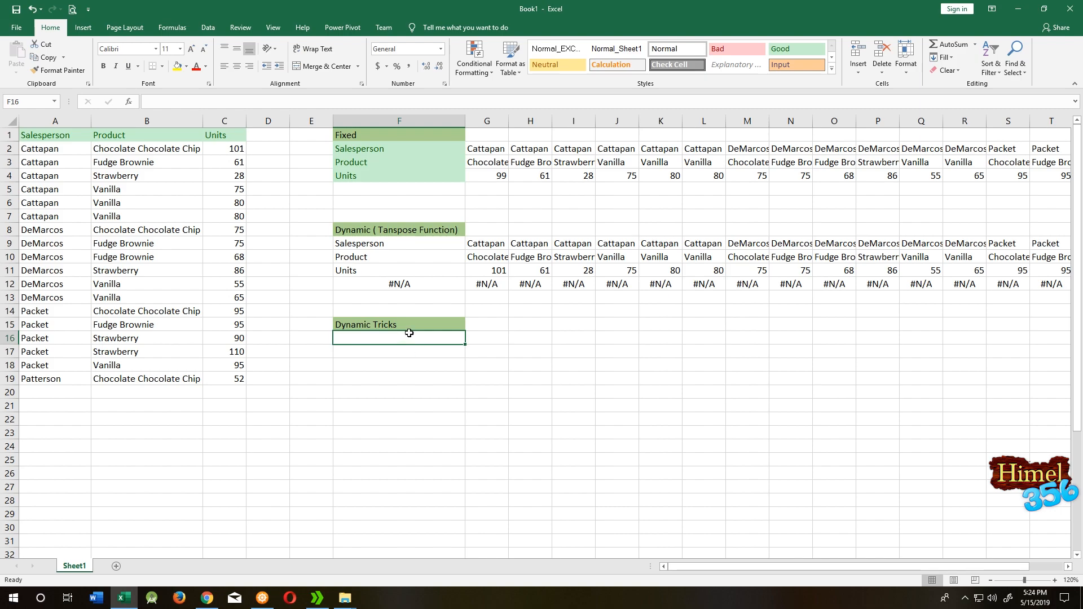
click(495, 176)
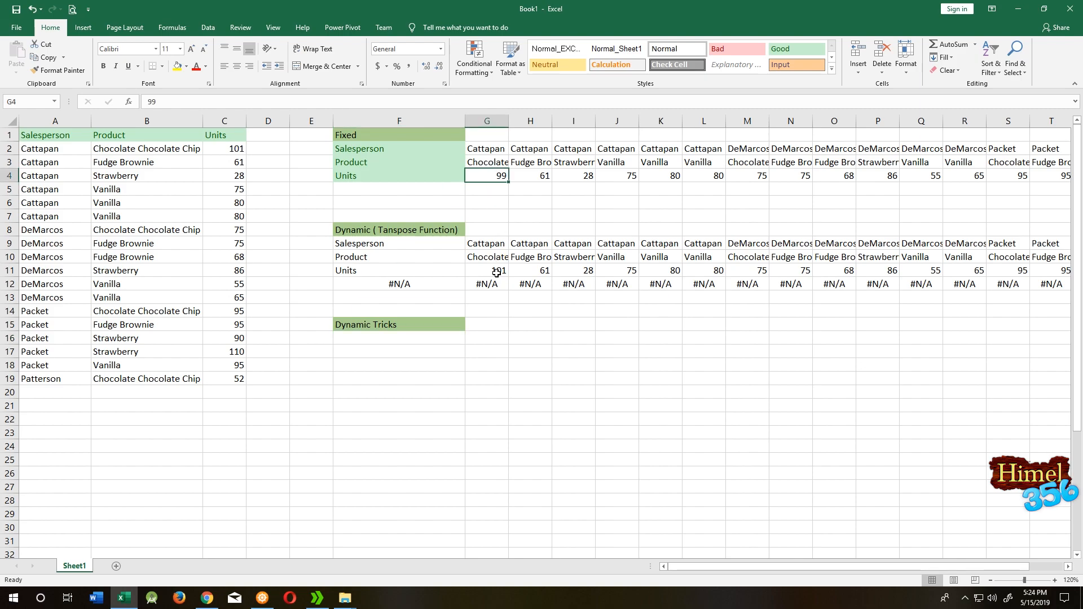
drag(484, 284, 626, 284)
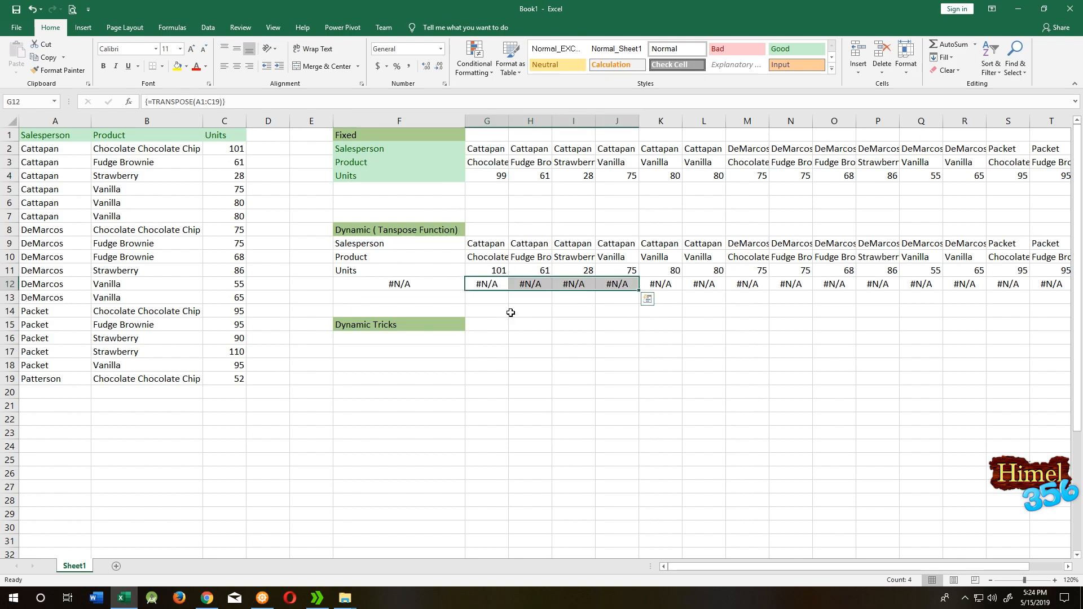
click(367, 338)
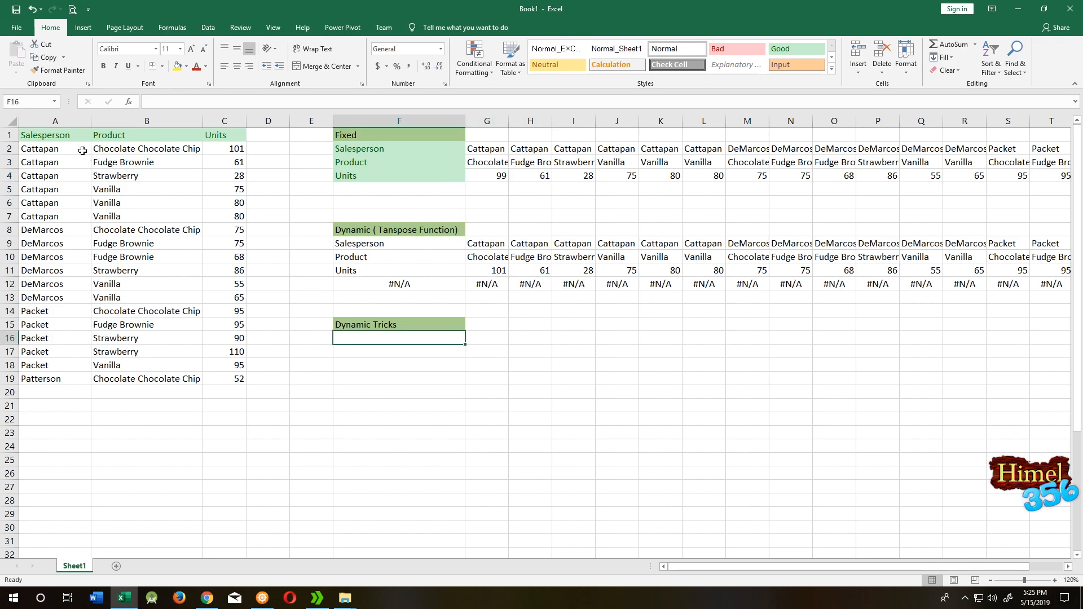
click(59, 135)
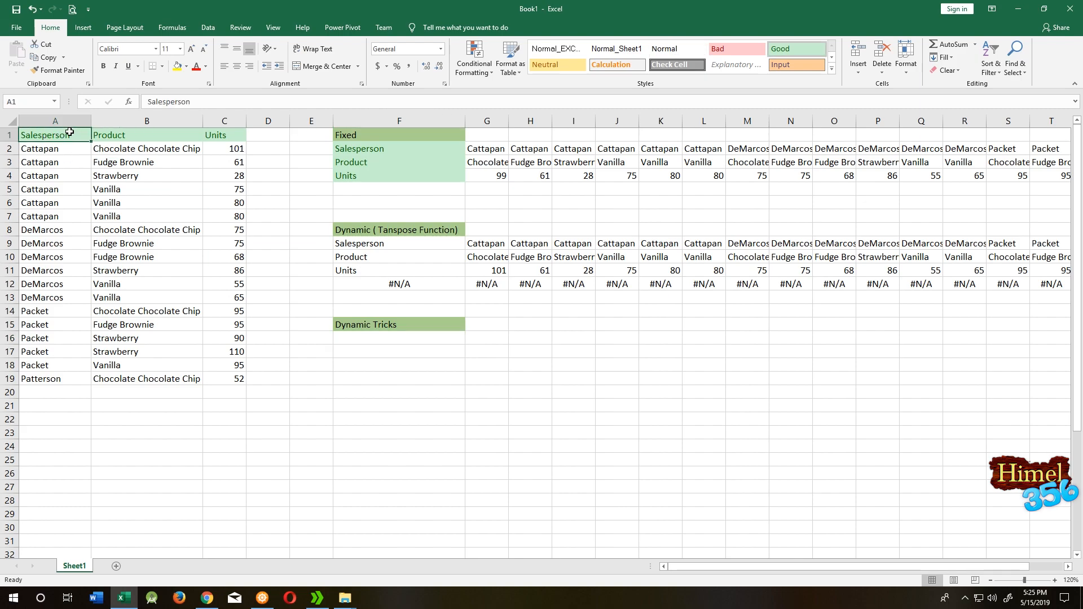
click(120, 136)
click(216, 135)
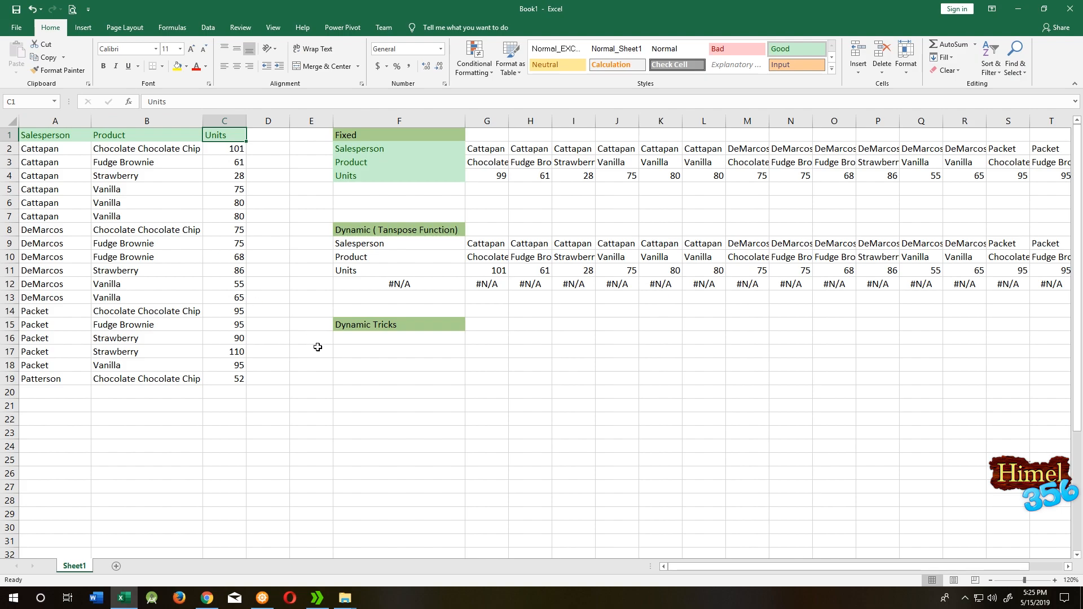
Enter A1, B1, C1 in F16:F18 then prefix each as xxllA1, xxllB1, xxllC1
click(365, 339)
text(A1)
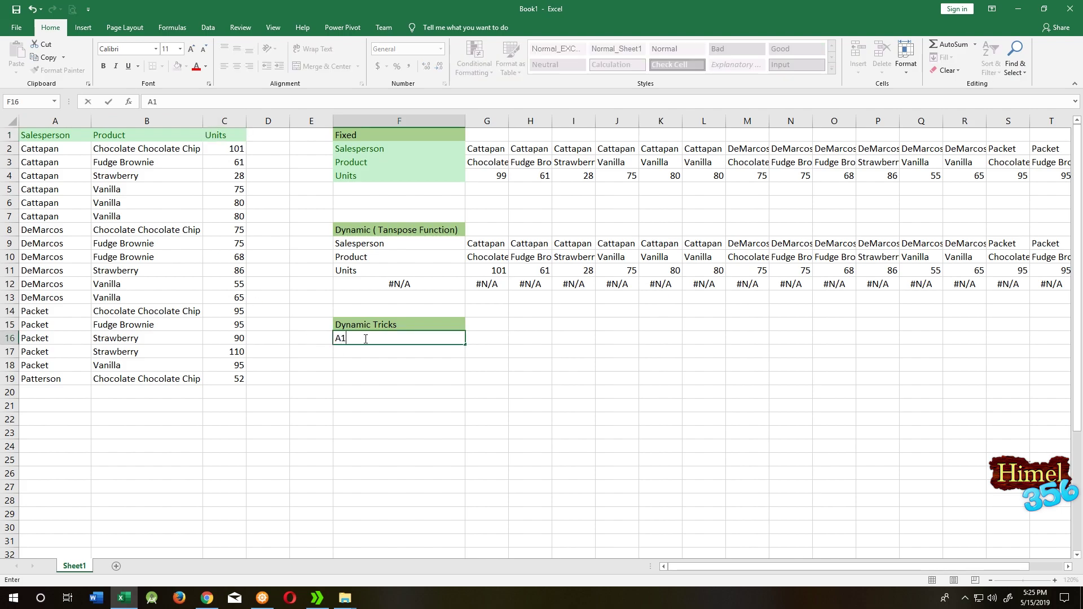
key(Return)
text(B!)
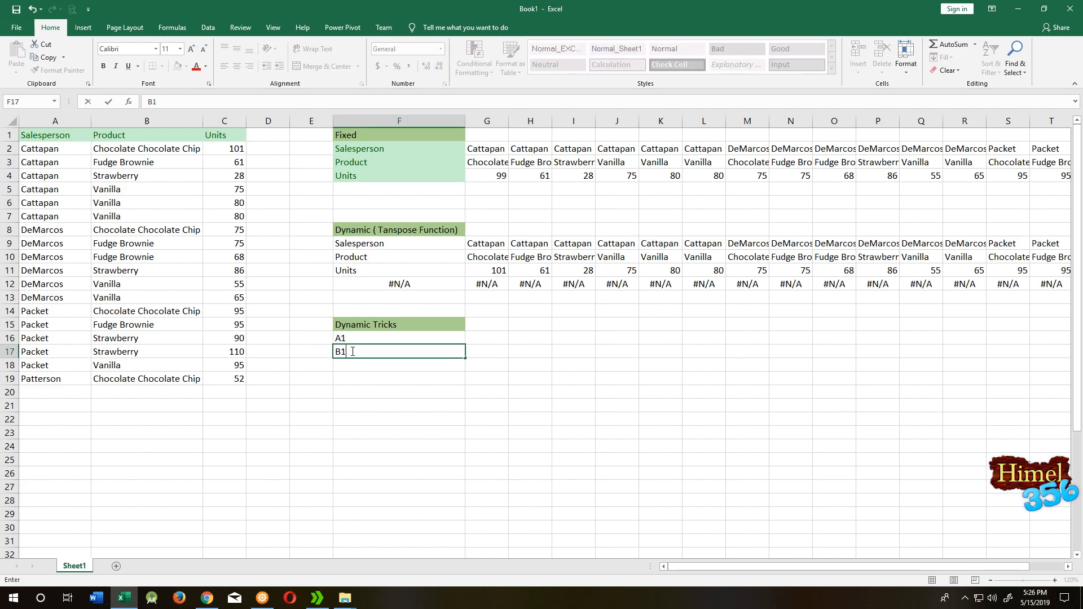
key(Return)
text(C1)
click(399, 338)
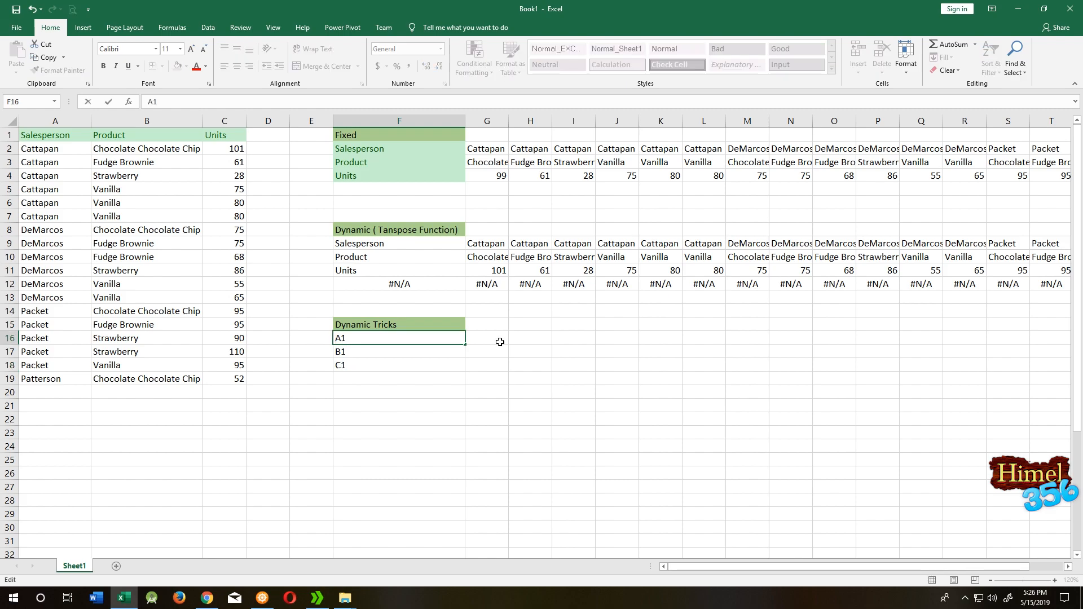
text(xxll)
key(Return)
text(xxll)
key(Return)
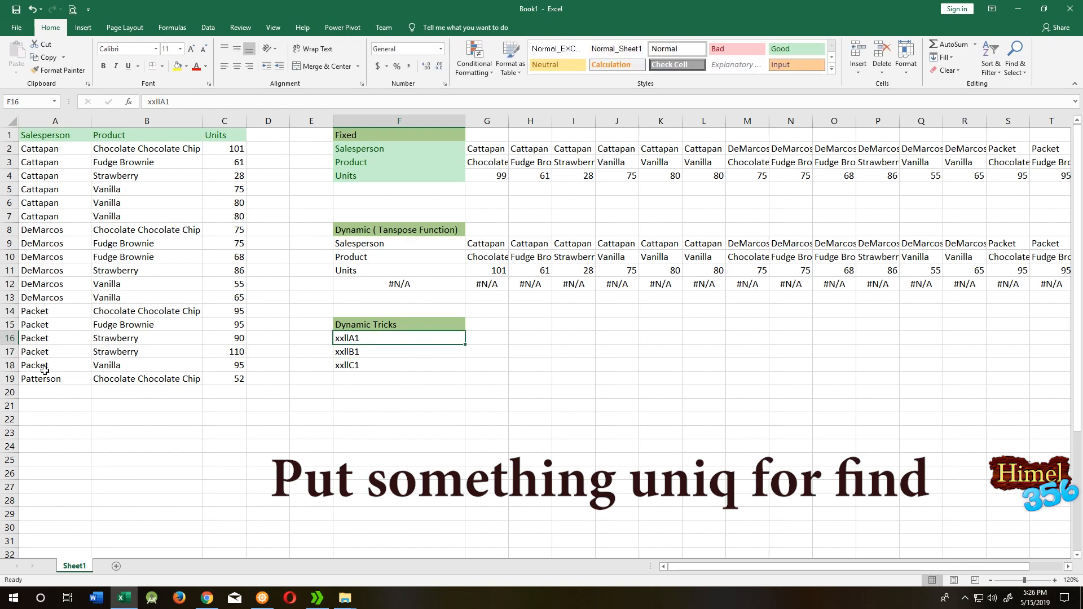
Fill the xxllA, xxllB and xxllC series across rows 16–18 to column X
click(399, 337)
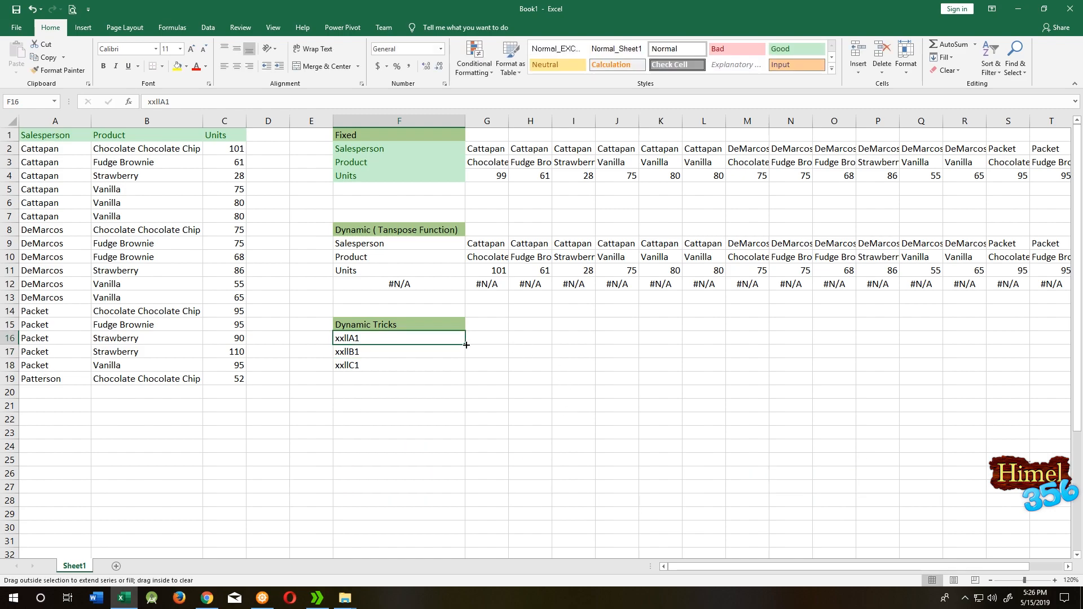
mouse_move(466, 344)
mouse_down()
mouse_move(1052, 350)
mouse_move(988, 337)
mouse_move(1003, 337)
mouse_up()
click(156, 352)
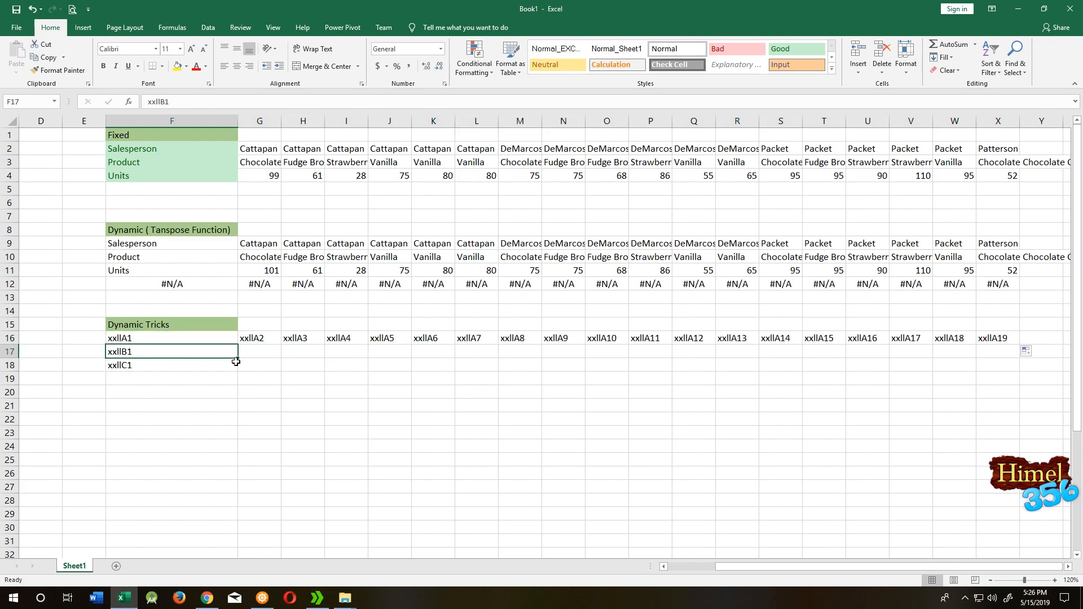
drag(239, 360, 1015, 360)
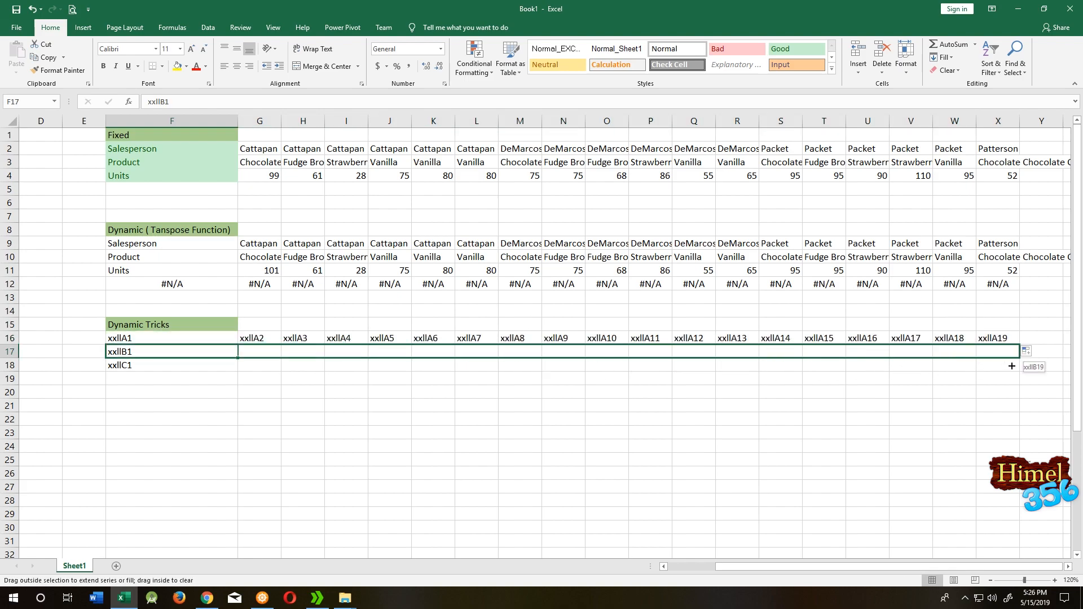
click(172, 365)
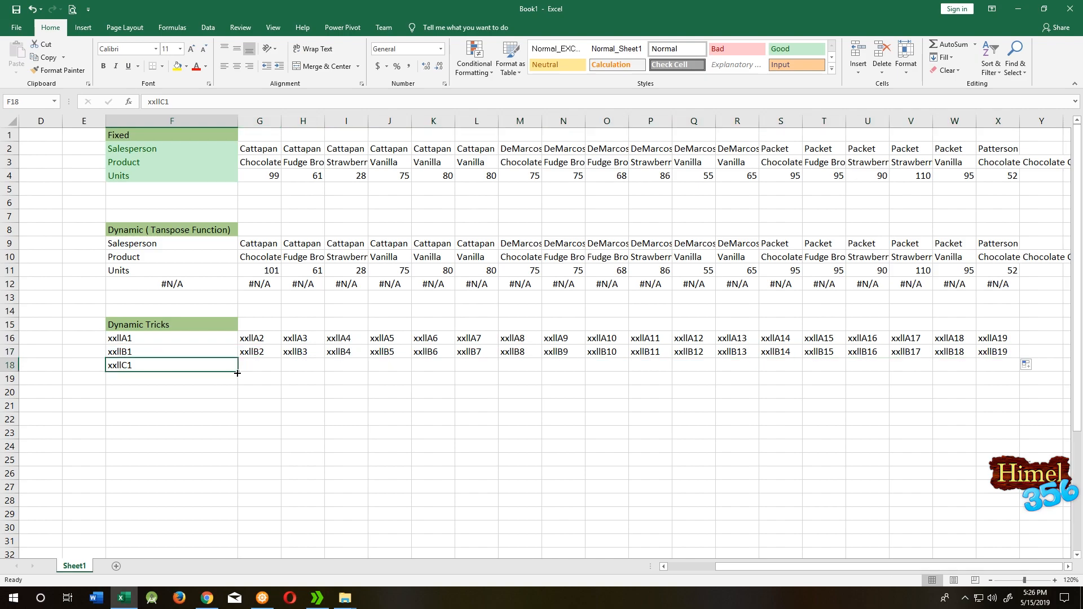
drag(238, 372, 1011, 371)
click(470, 402)
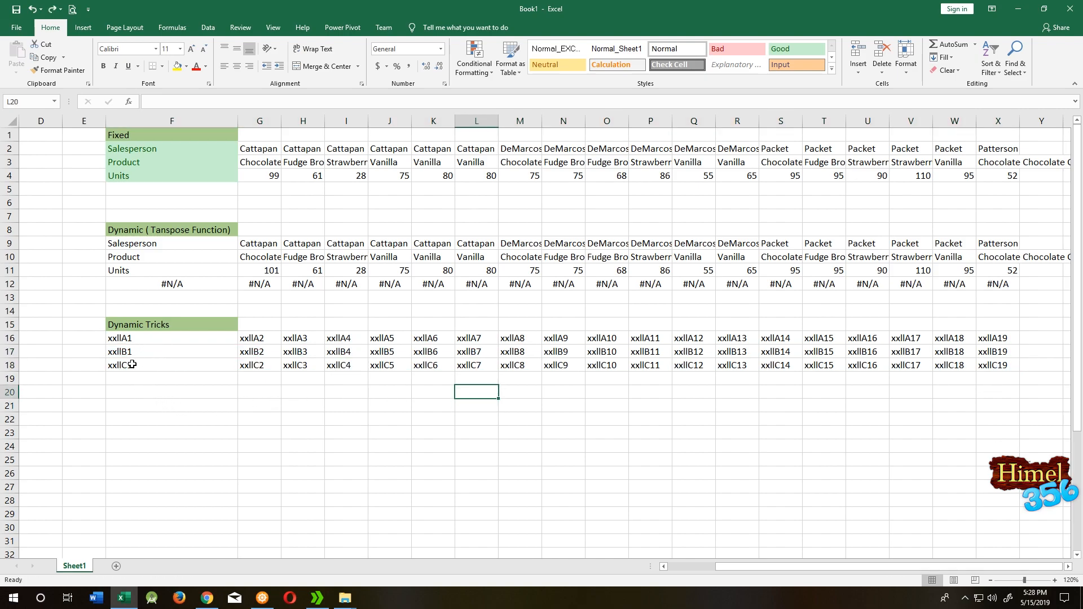
Replace every xxll with = via Find and Replace, turning the placeholders into live references
click(138, 315)
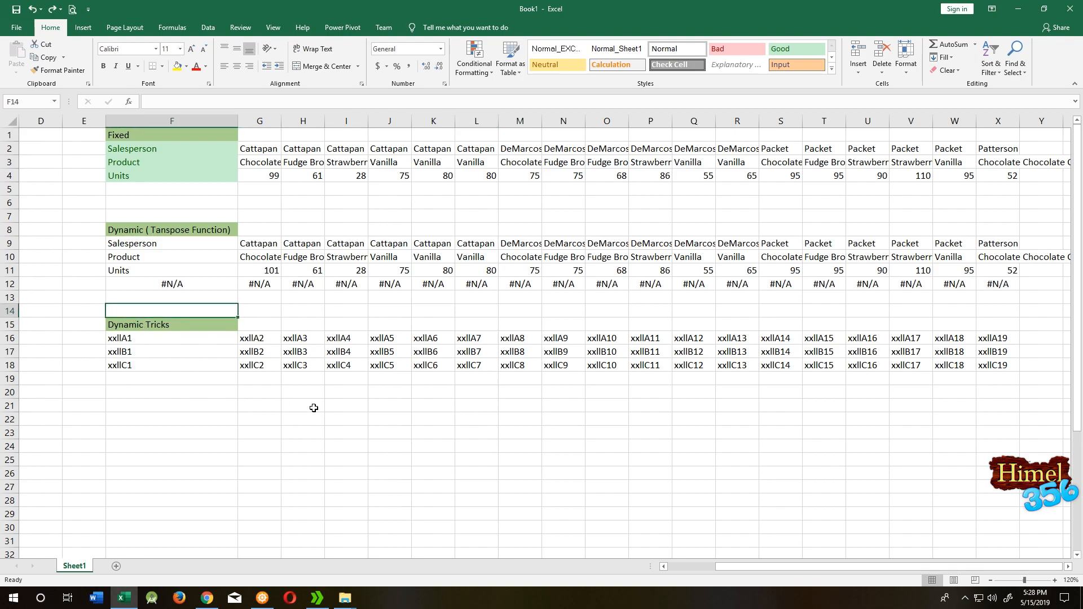
key(ctrl+f)
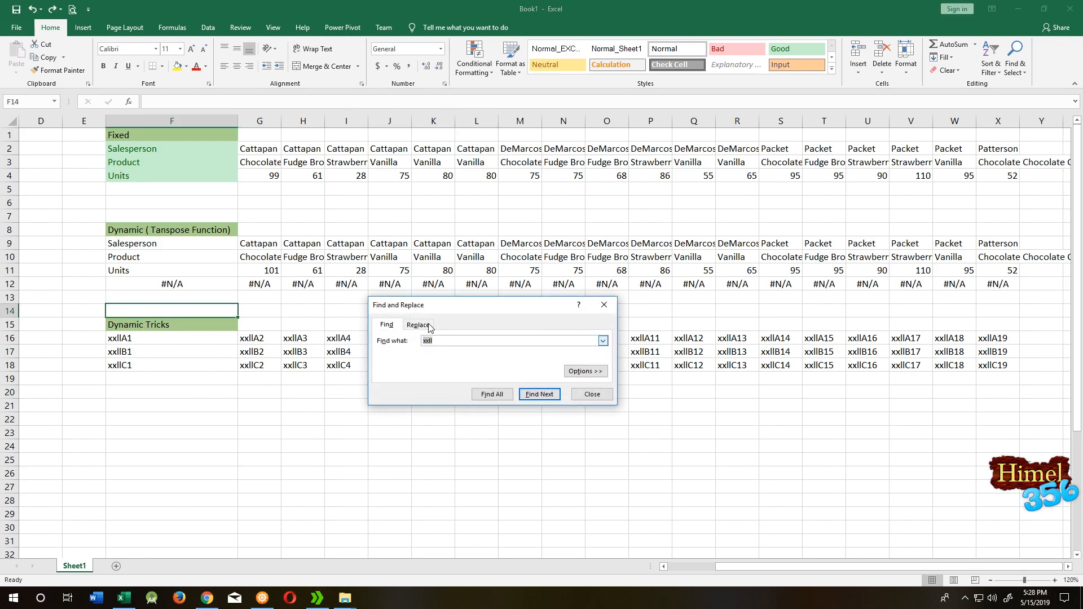
click(418, 325)
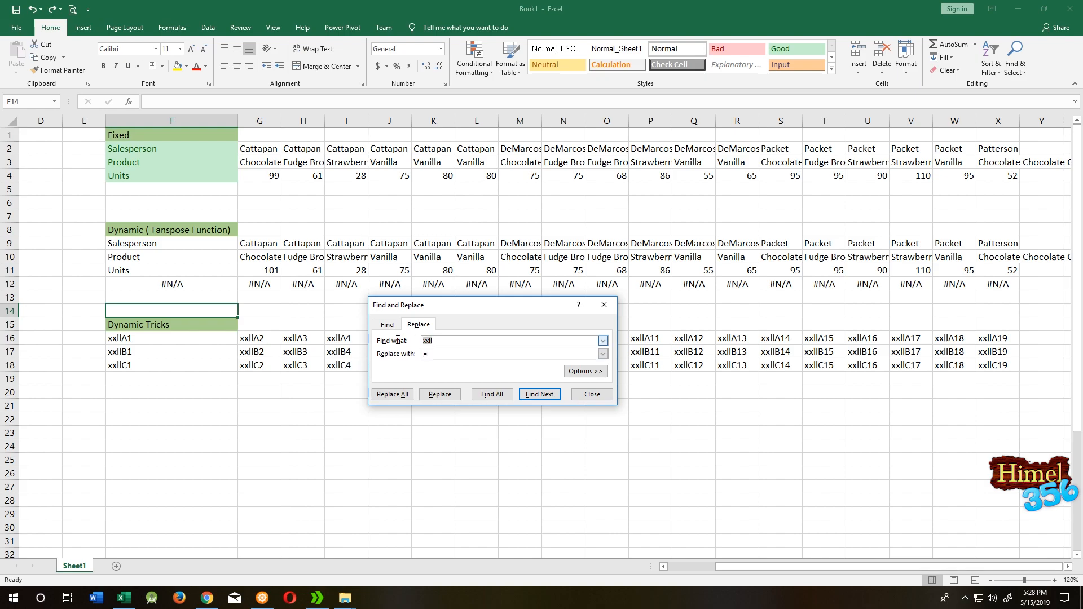
click(467, 353)
double_click(428, 341)
text(l)
click(429, 355)
click(392, 394)
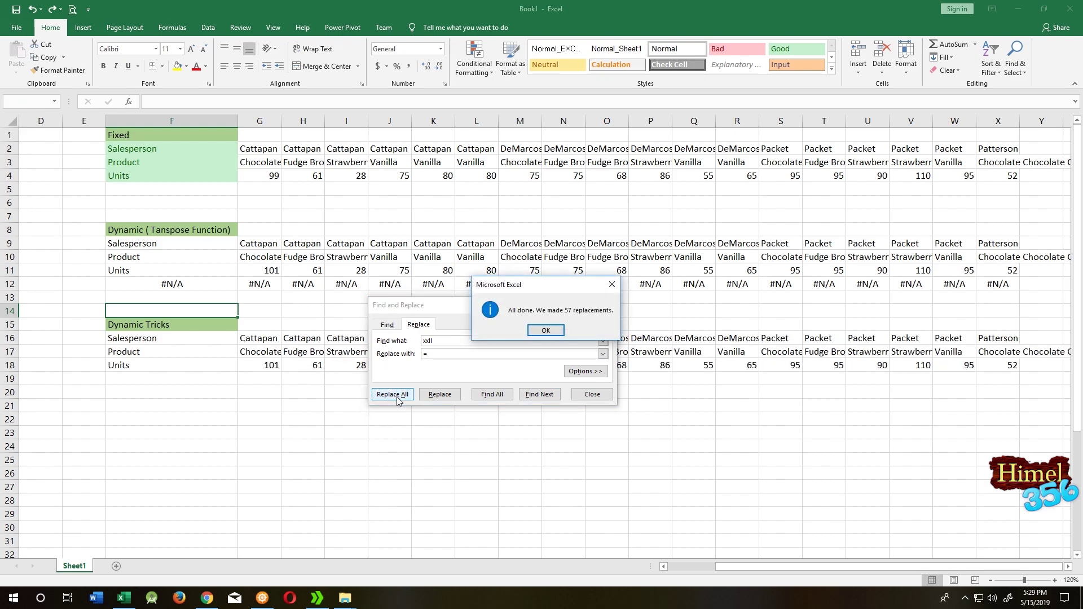
click(546, 331)
Change Packet's Strawberry units in C17 to 108 and see the Dynamic Tricks table follow
click(591, 394)
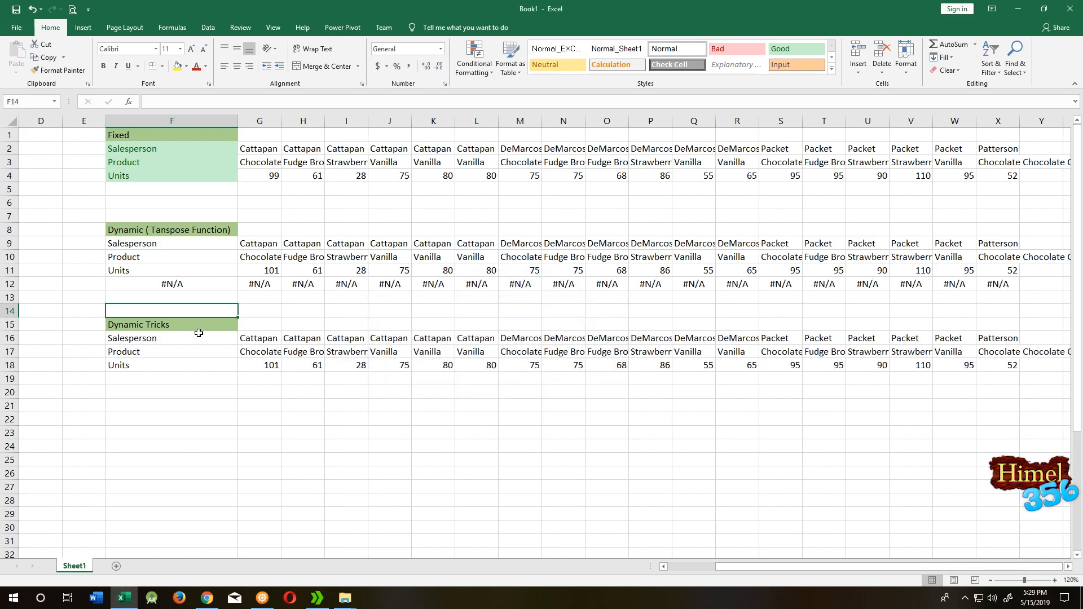
drag(195, 335, 1013, 362)
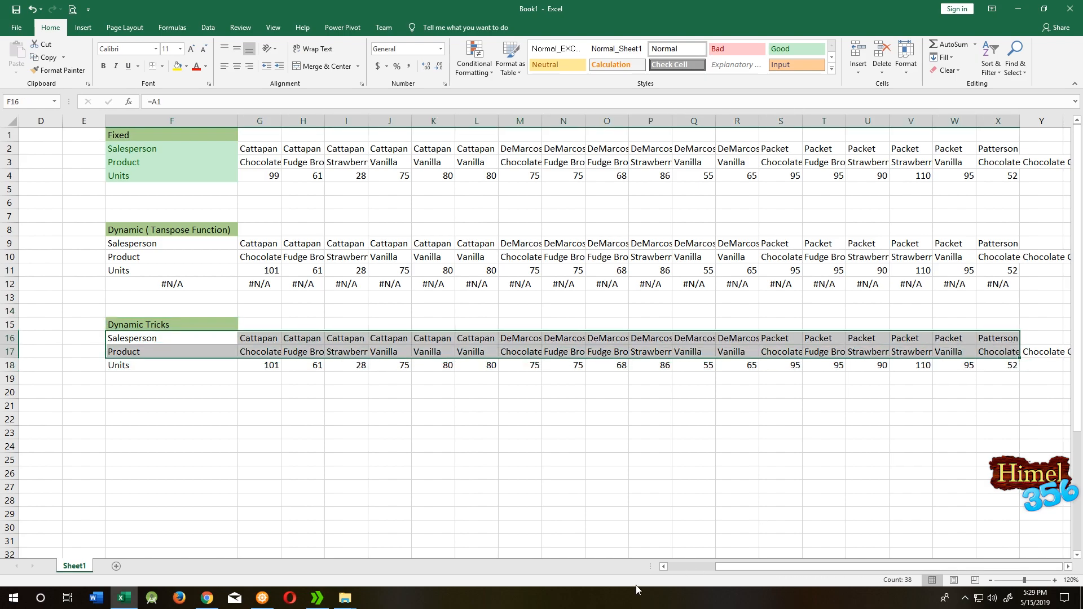
drag(740, 566, 677, 566)
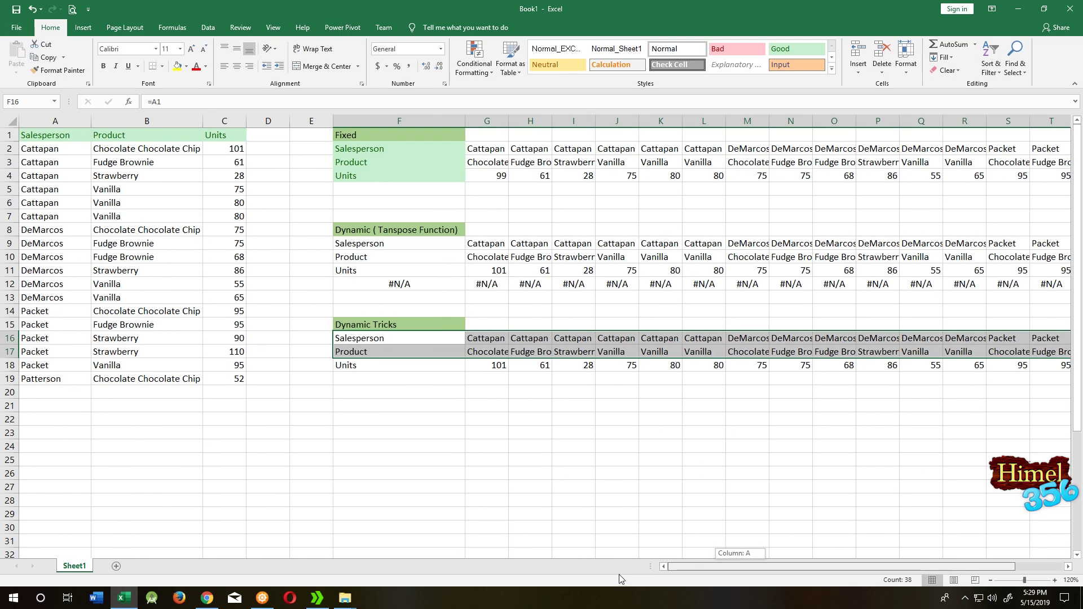
click(234, 353)
text(10)
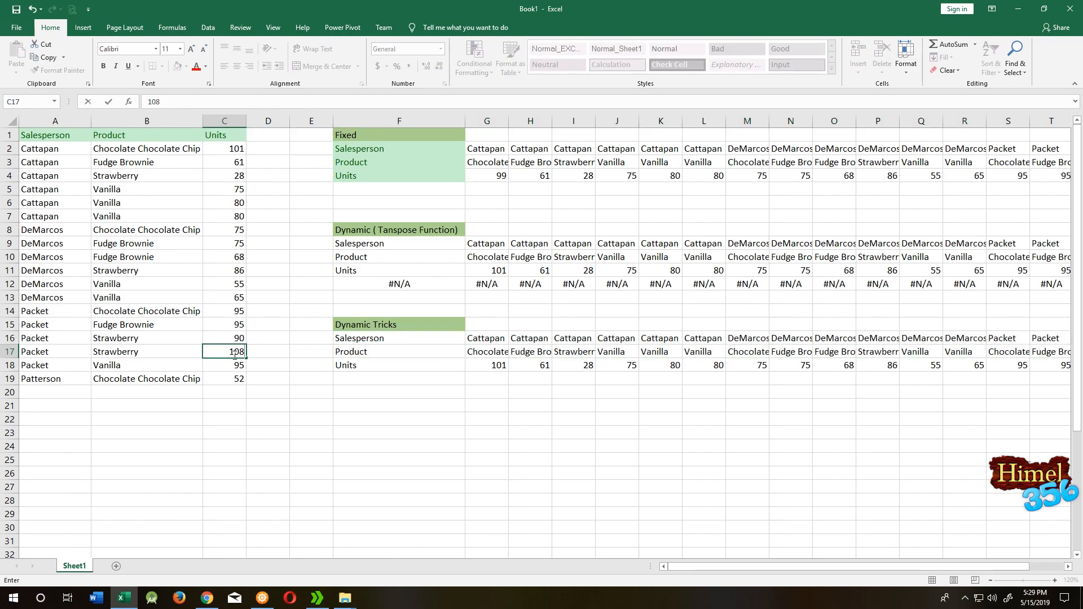
key(Return)
drag(717, 561, 780, 562)
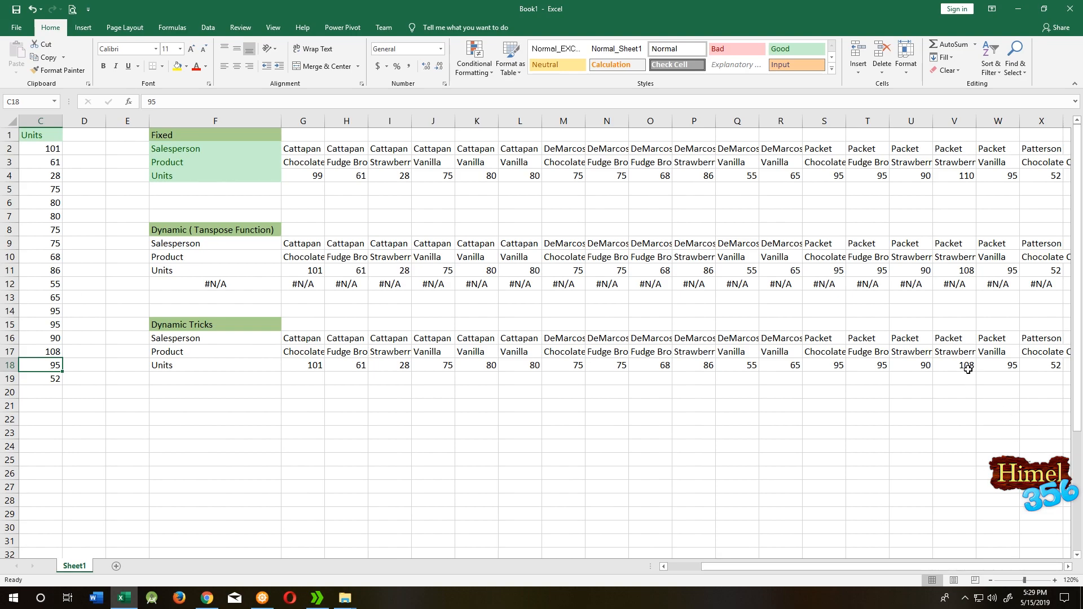
scroll(846, 570, left, 2)
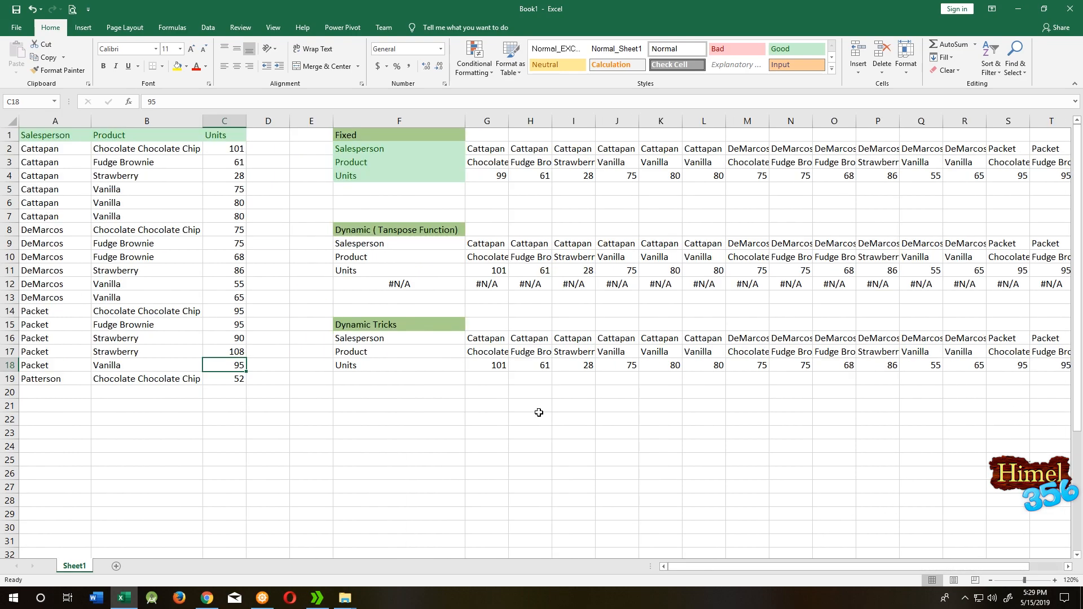